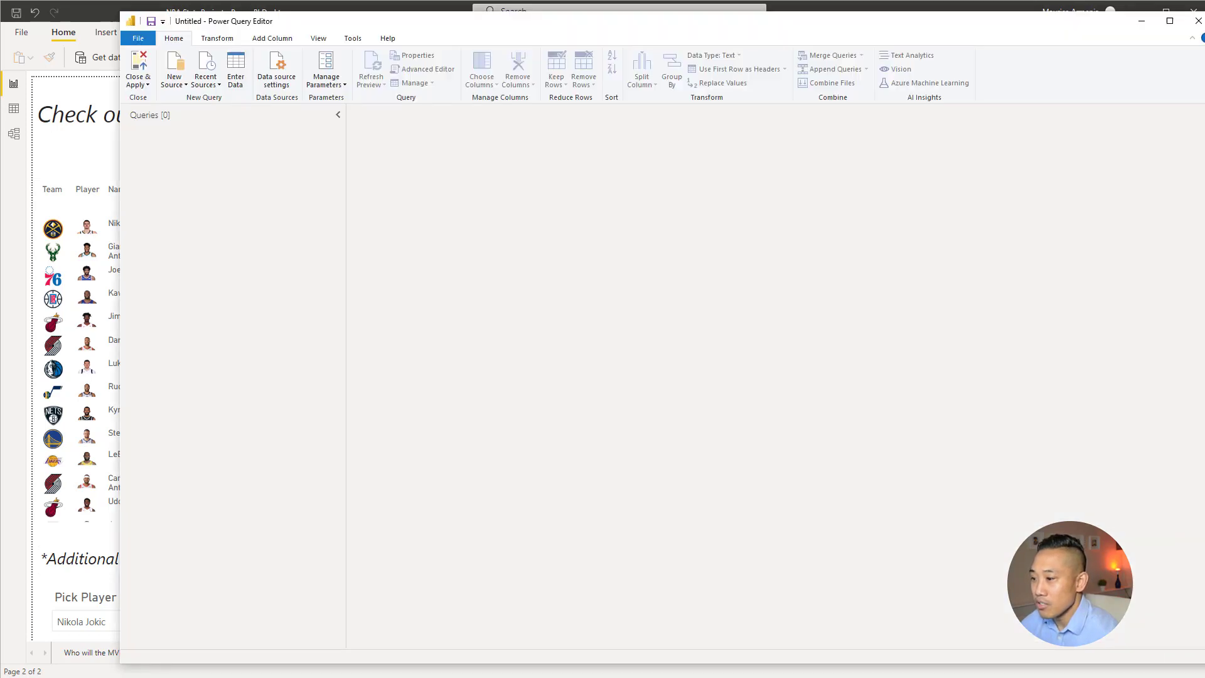
Switch the ESPN 2020-21 NBA standings to the League view and copy the page's URL.
left_click_drag(1204, 58, 599, 52)
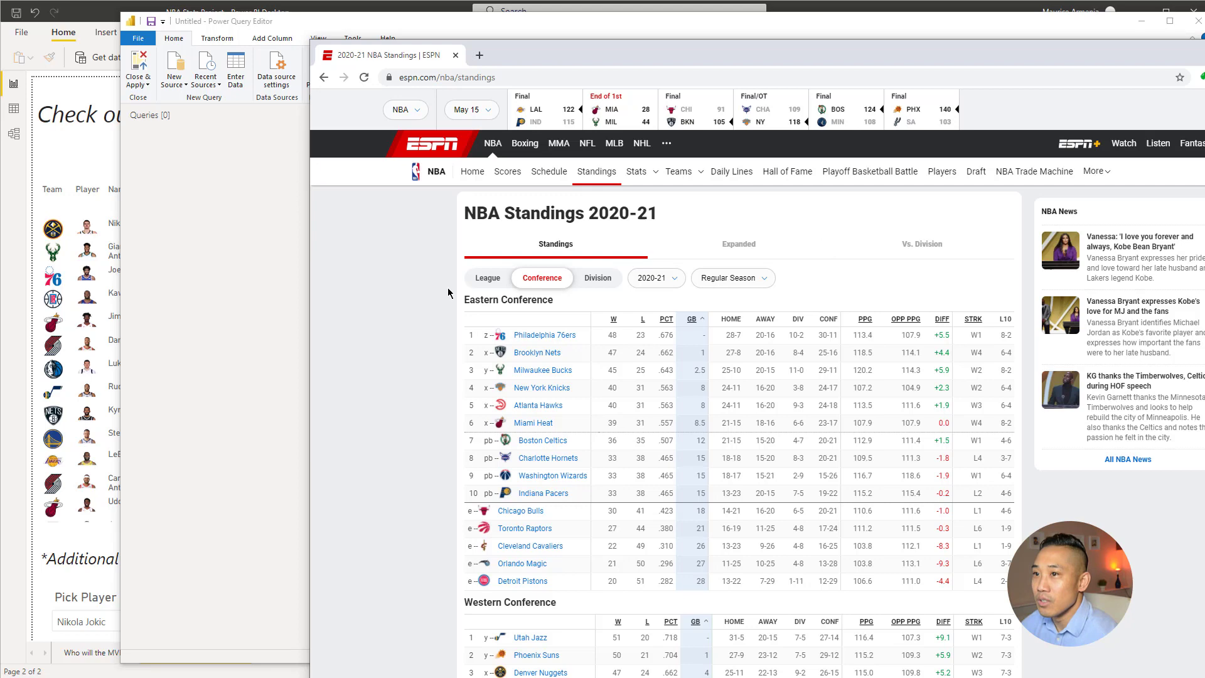
left_click(484, 278)
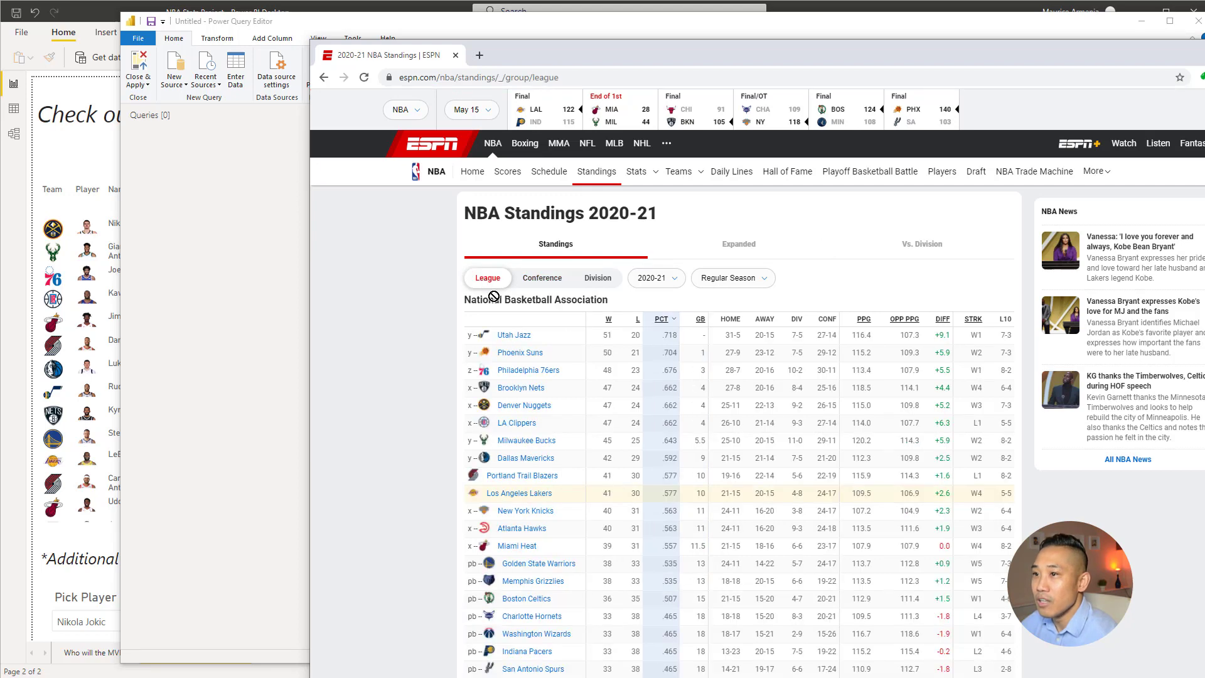
scroll(553, 453, "down", 3)
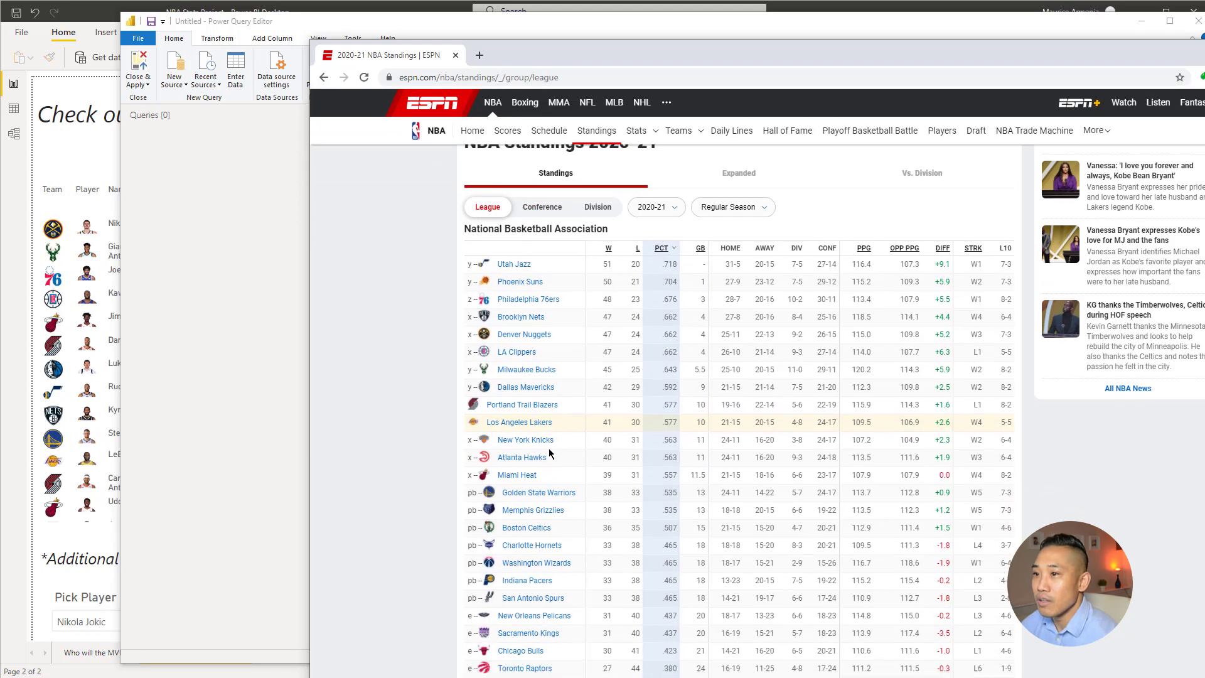
scroll(546, 452, "up", 3)
left_click(496, 77)
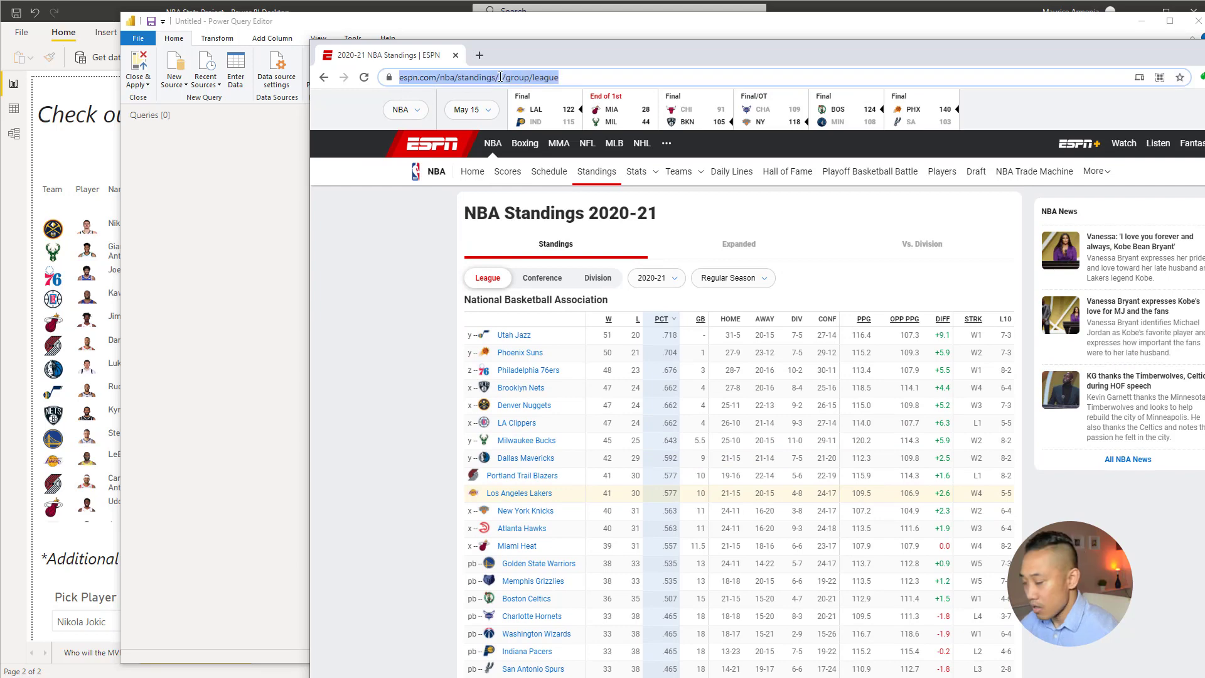
key("alt+Tab")
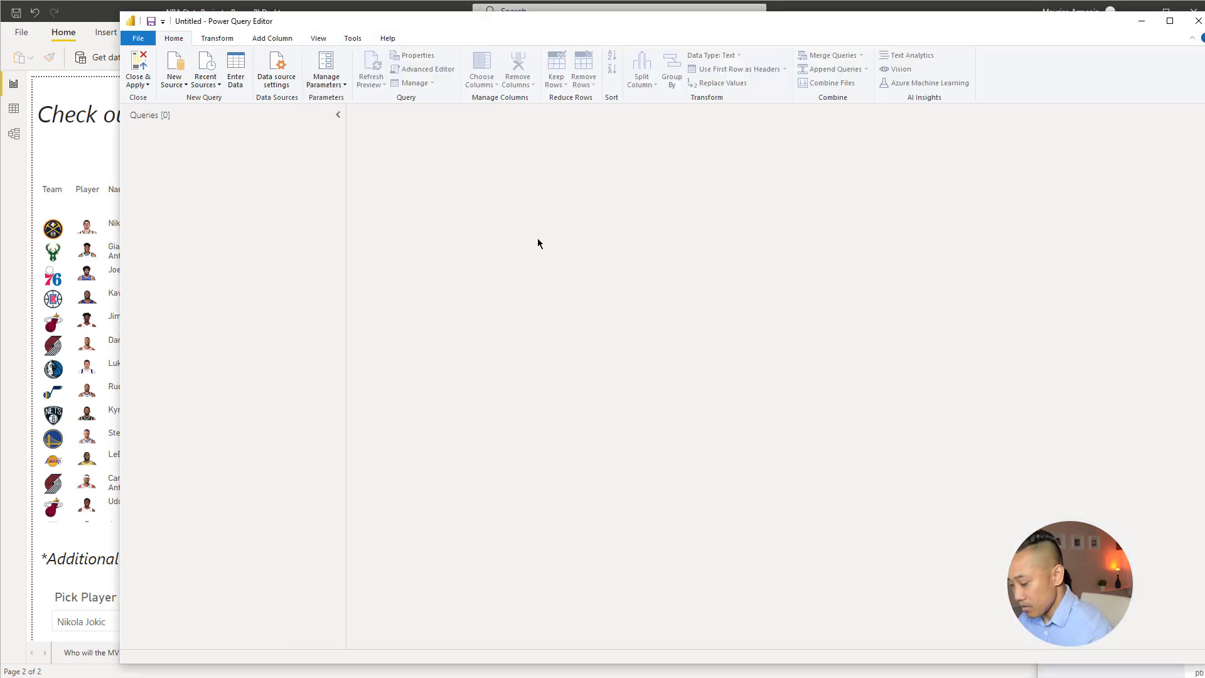
Add a new Web data source using the pasted ESPN standings URL.
left_click(178, 88)
left_click(194, 226)
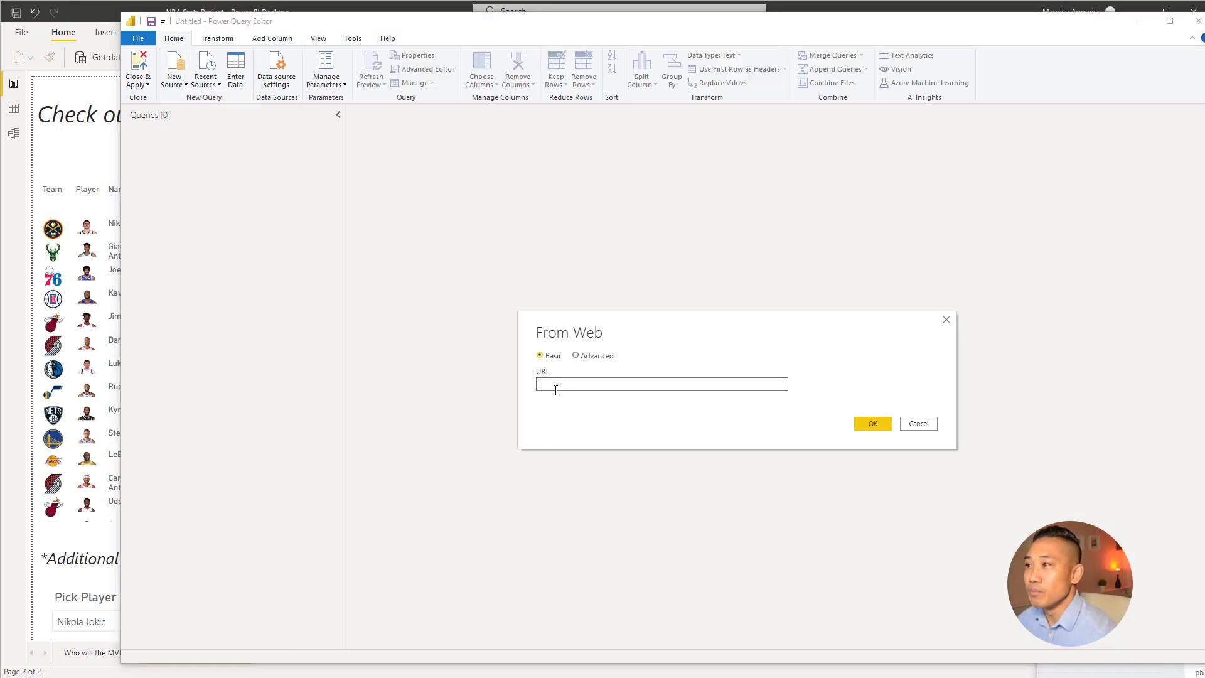
key("ctrl+v")
left_click(873, 424)
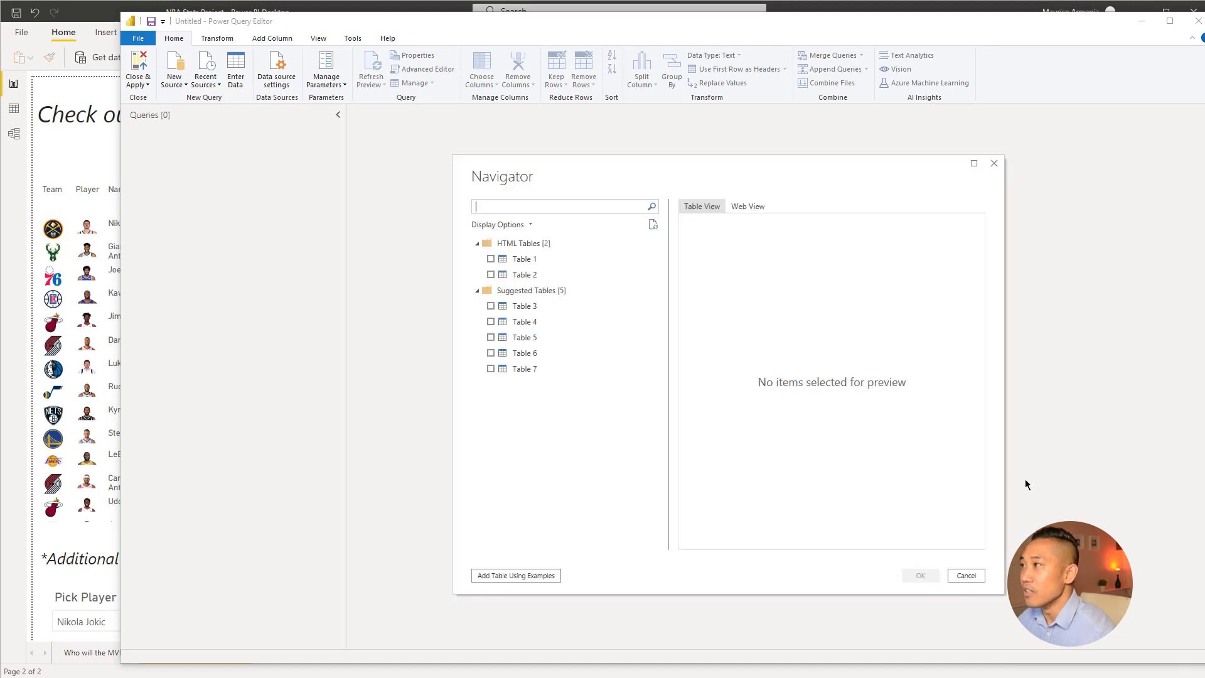
From the Navigator, start Add Table Using Examples and scroll the standings preview.
left_click(509, 577)
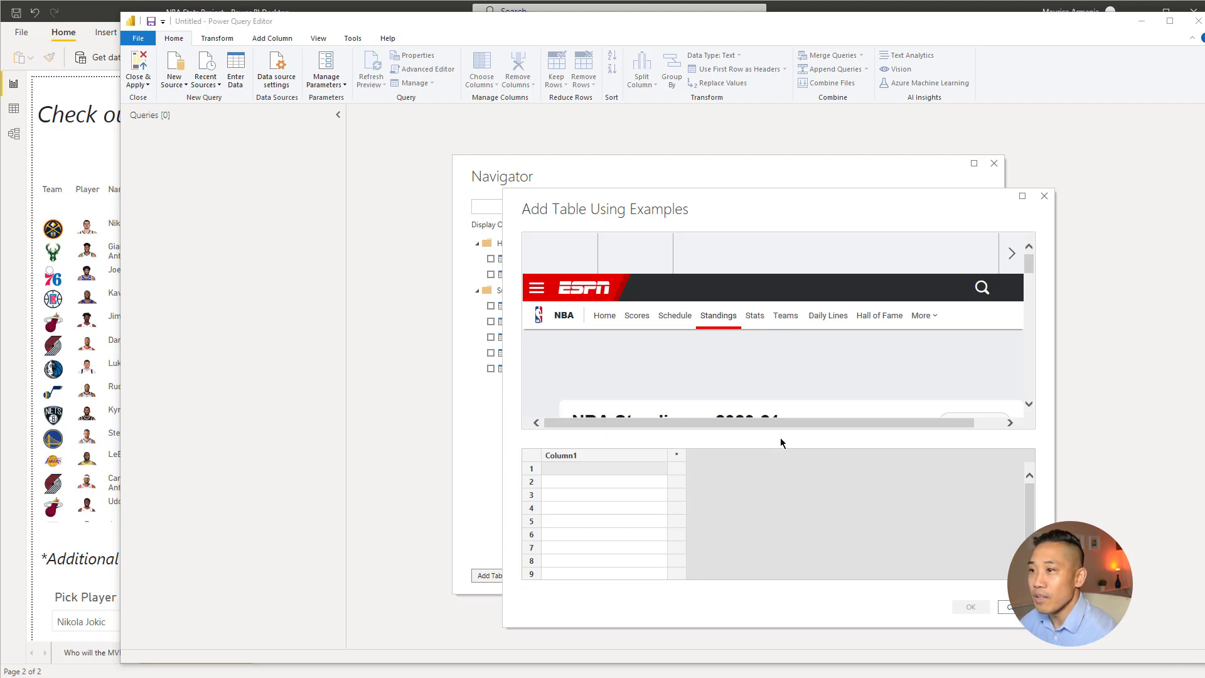
scroll(808, 395, "down", 3)
scroll(809, 400, "down", 1)
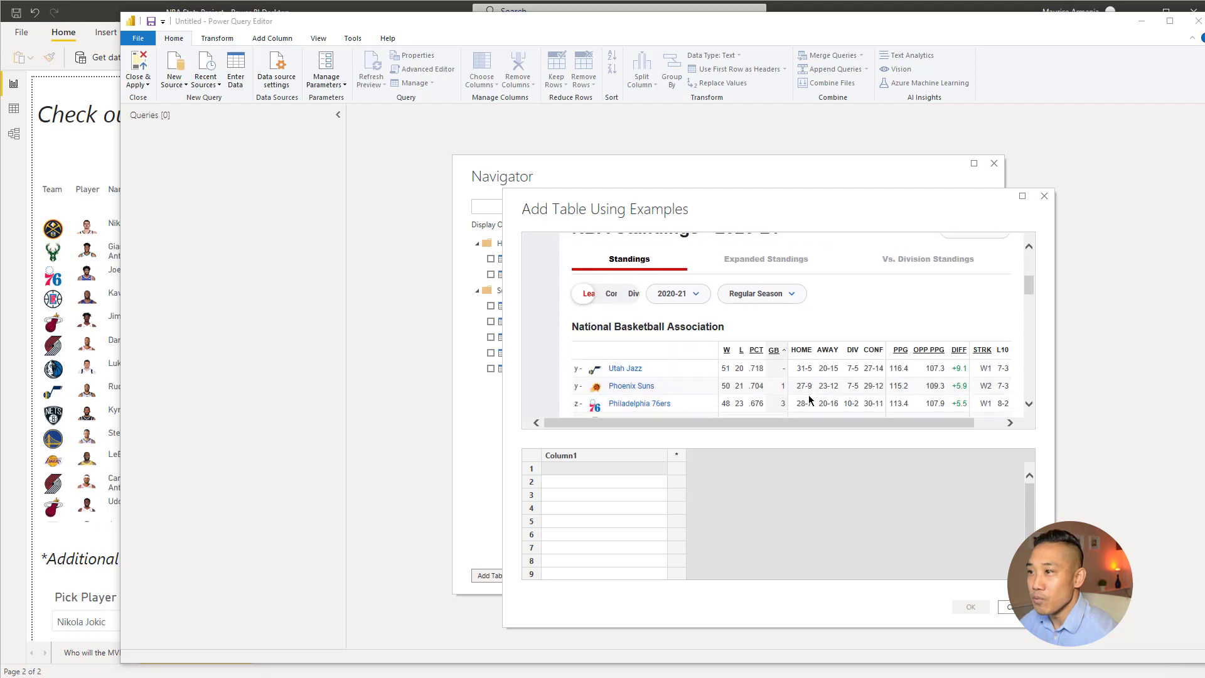
scroll(812, 385, "down", 1)
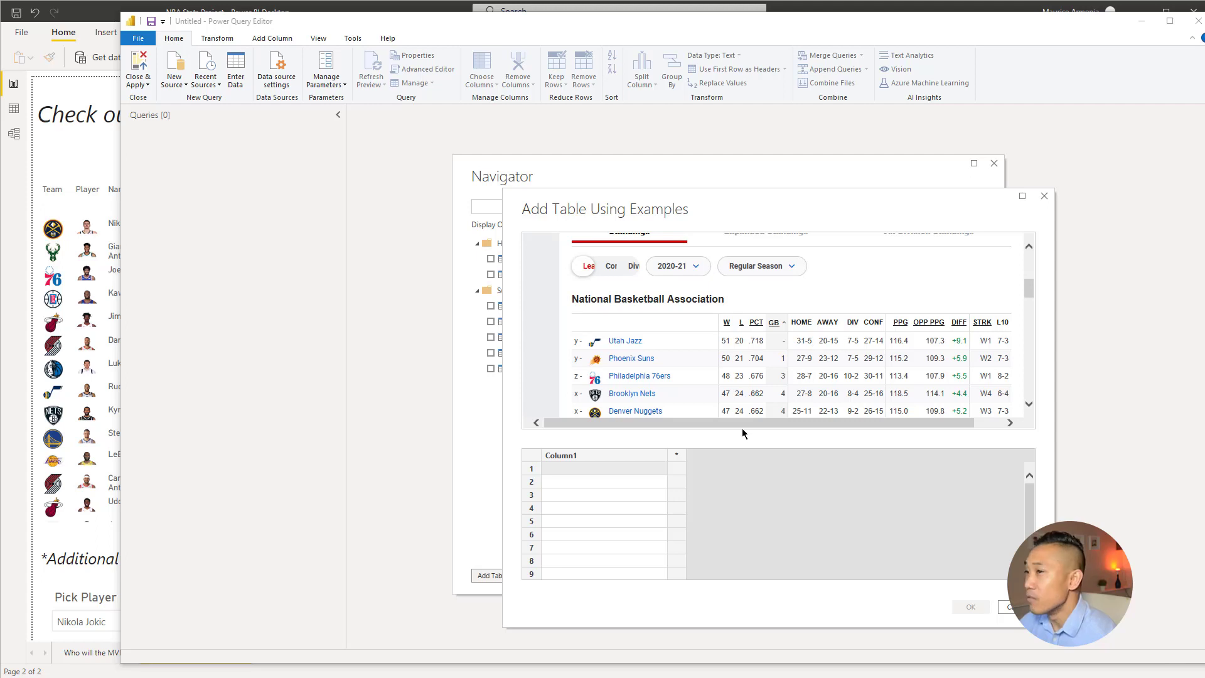
Rename Column1 to Team Names and enter Utah Jazz and Phoenix Suns as the first two examples.
double_click(597, 460)
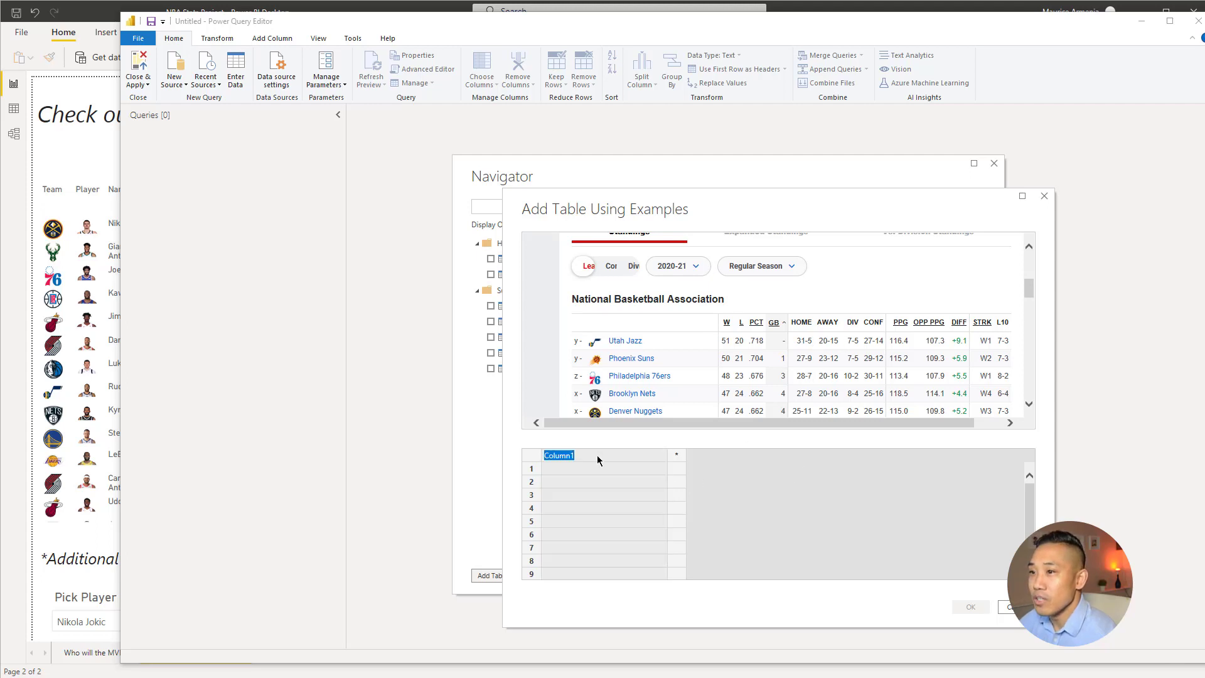
type("Tea")
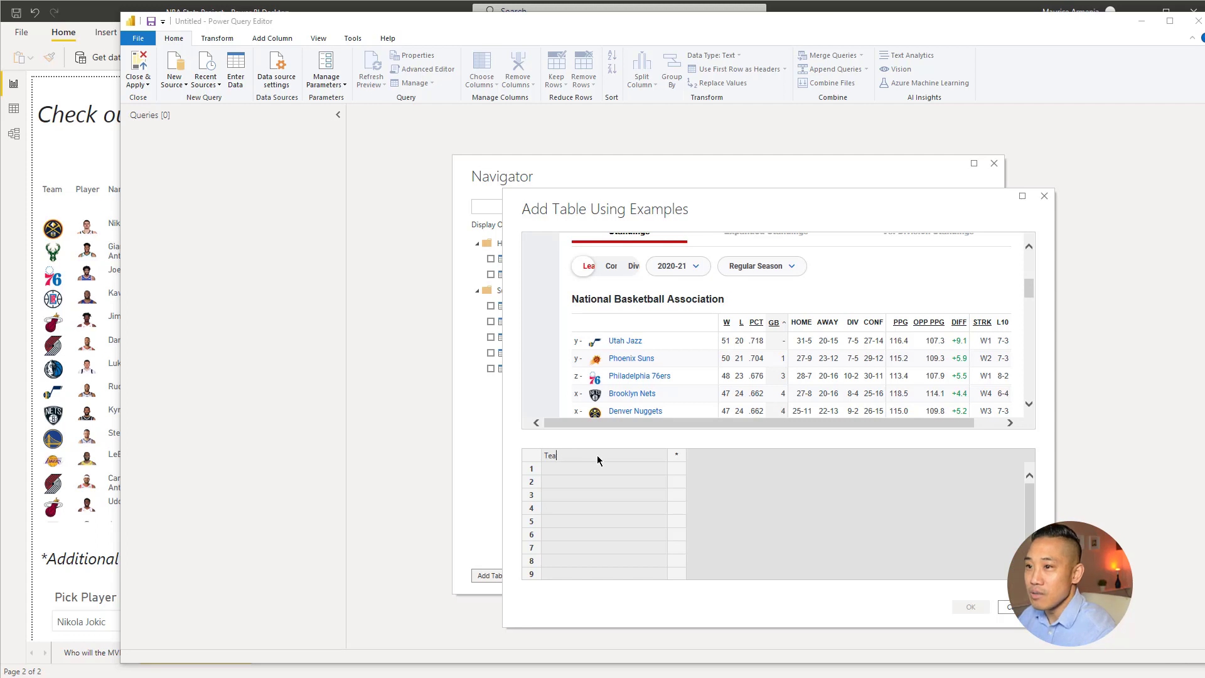
type("m Names")
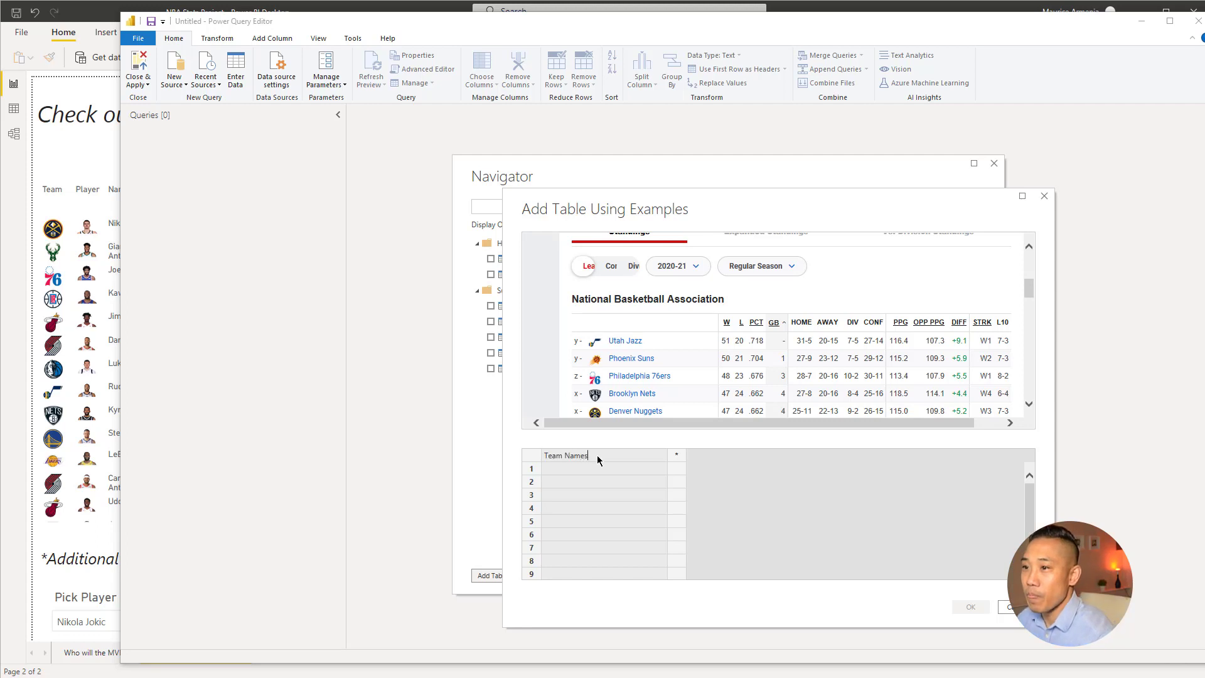
left_click(612, 468)
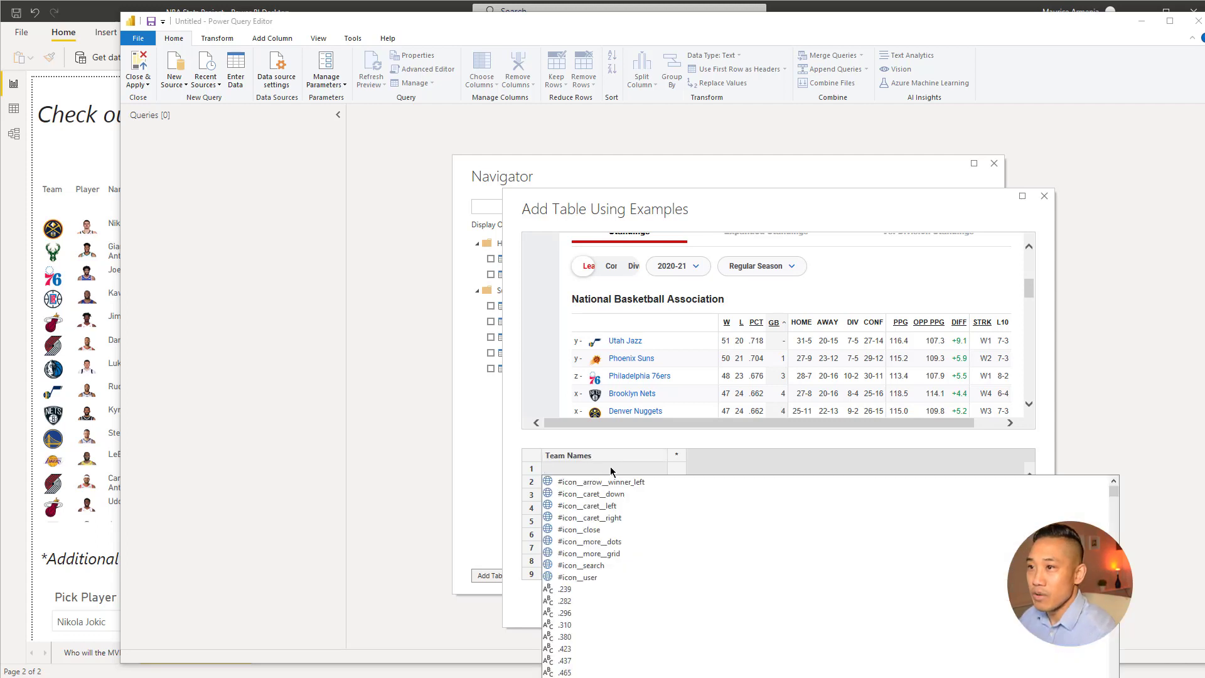
type("Utah")
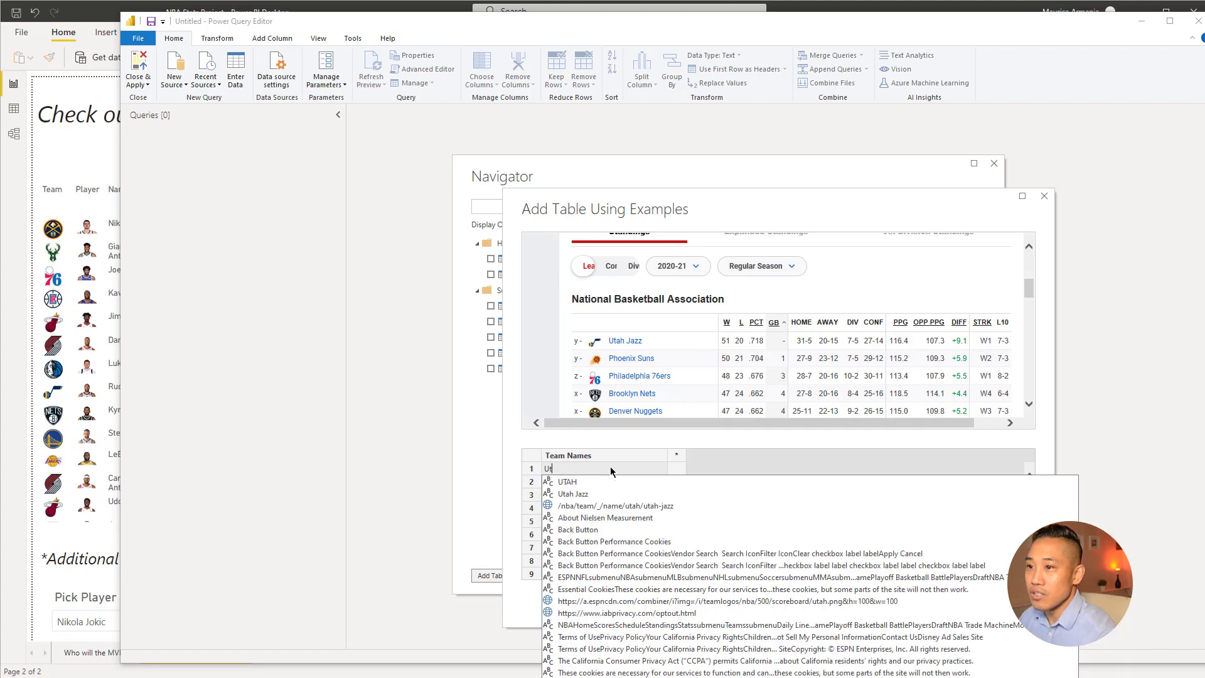
left_click(573, 494)
left_click(599, 482)
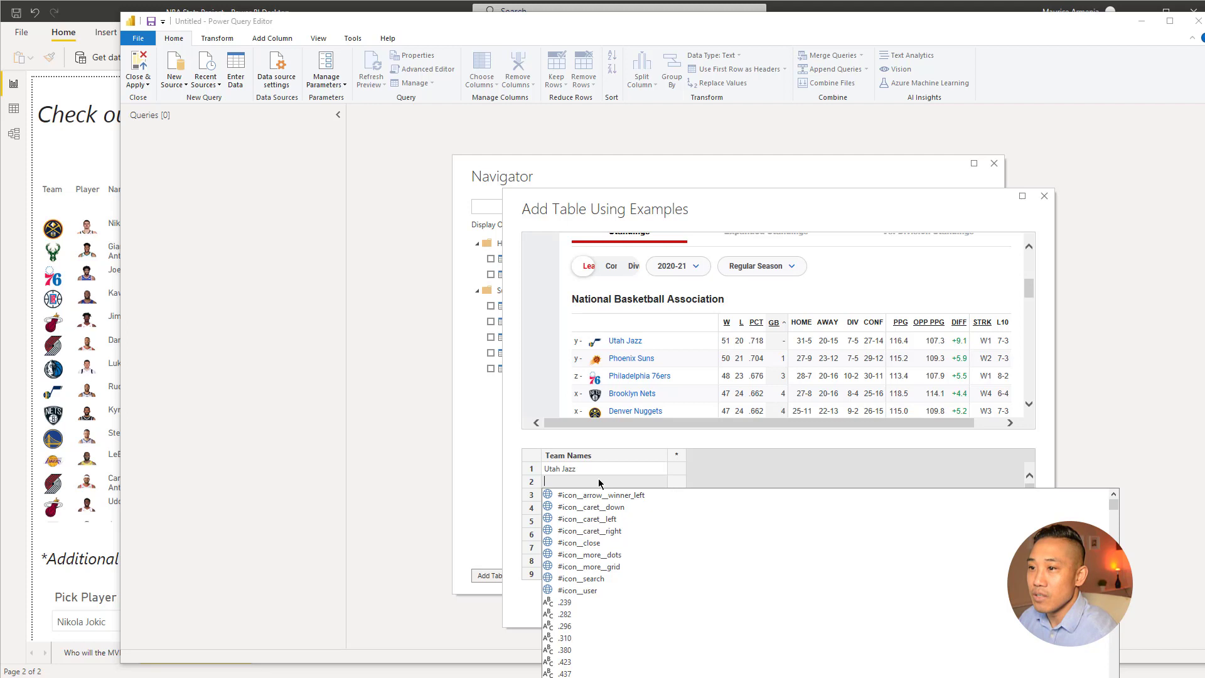
type("Phoeni")
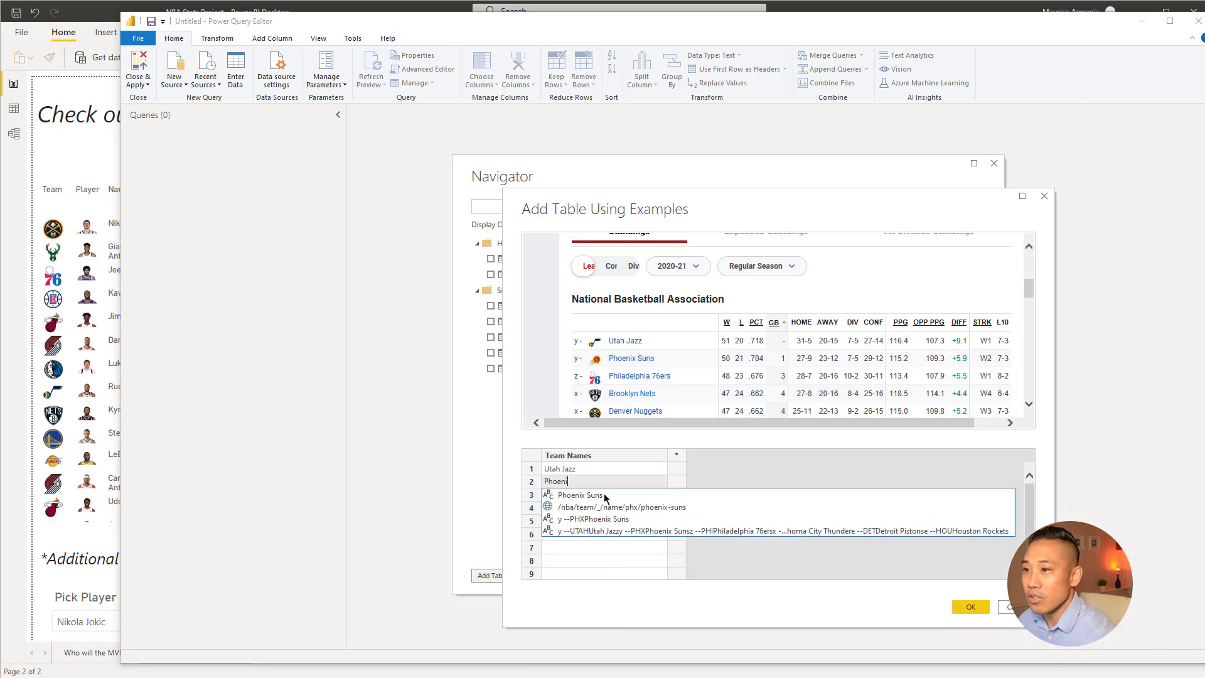
left_click(606, 496)
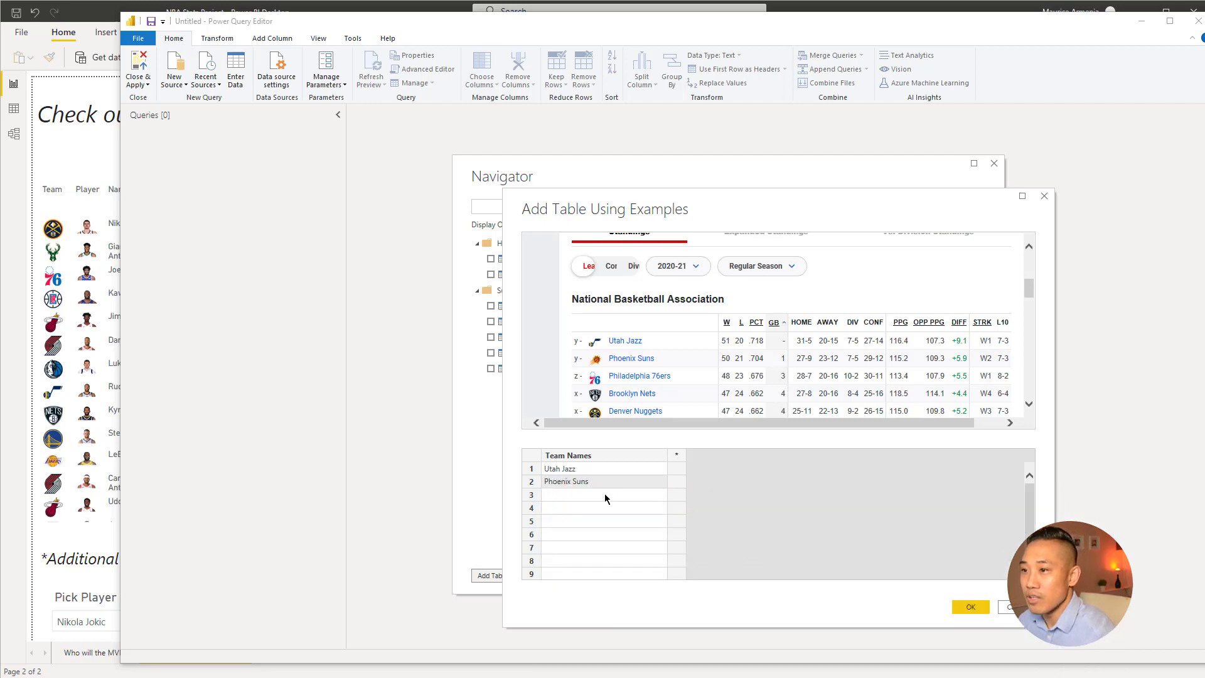
Add a Team Logos URL column using the suggested Utah Jazz and Phoenix Suns logo links as examples.
left_click(680, 458)
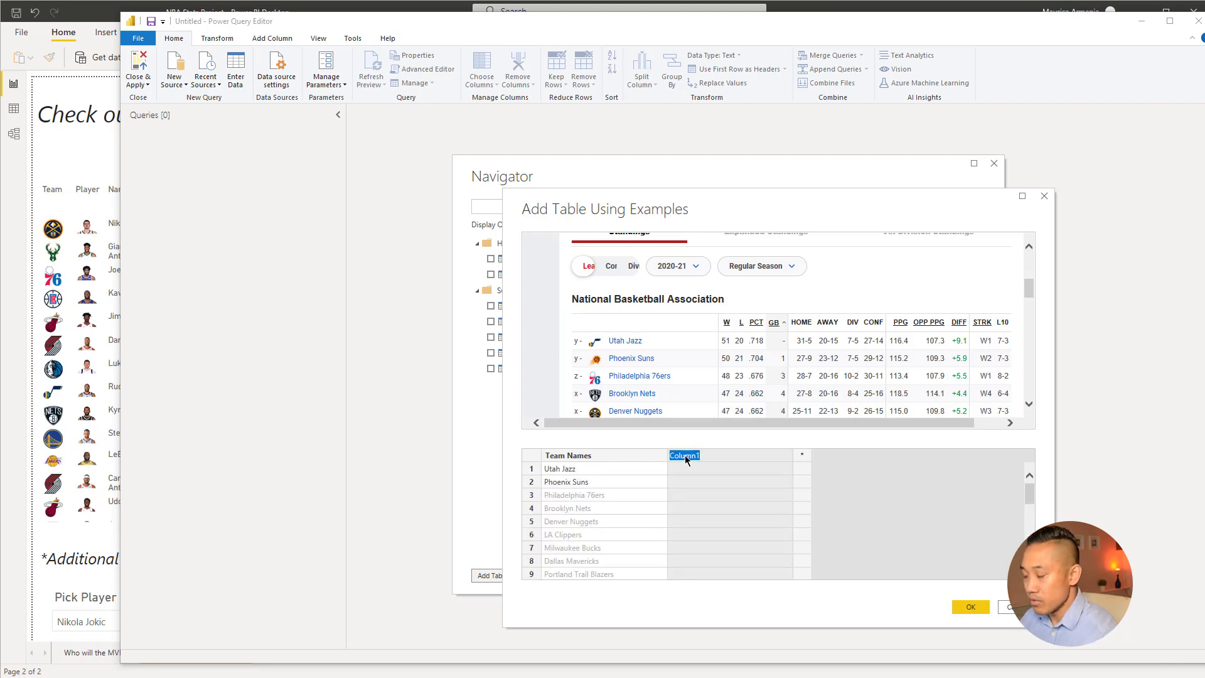
type("Team")
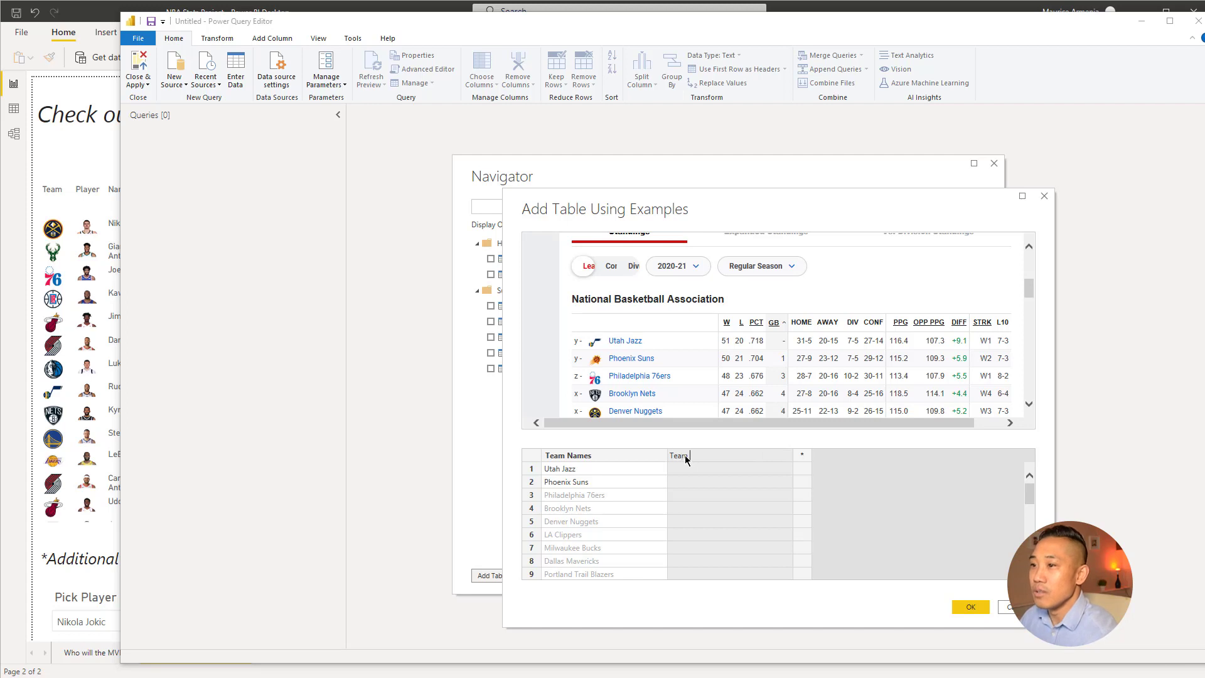
type(" Logos")
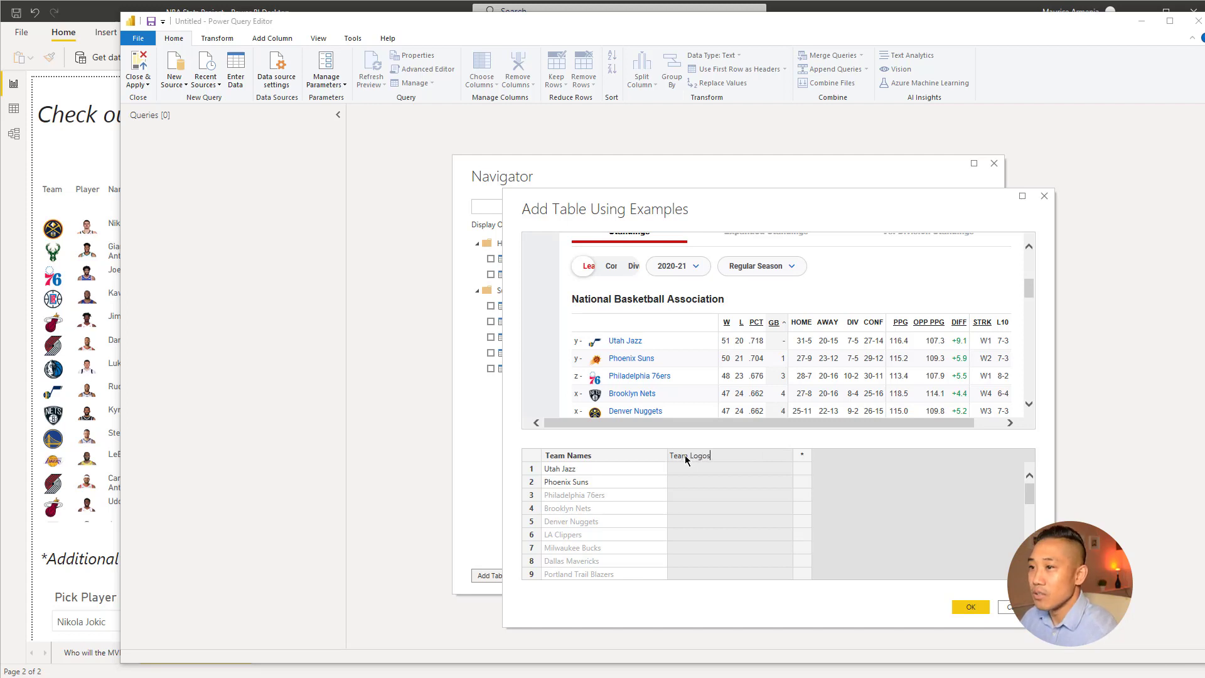
type(" URL")
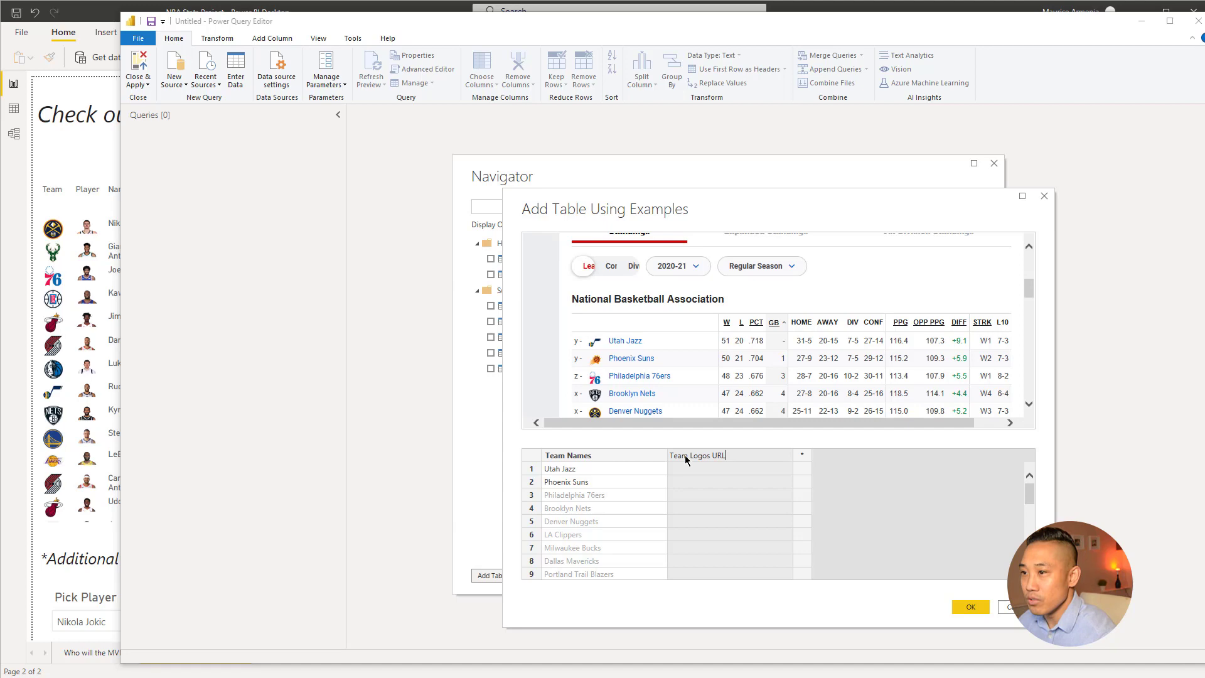
left_click(696, 471)
type("utah")
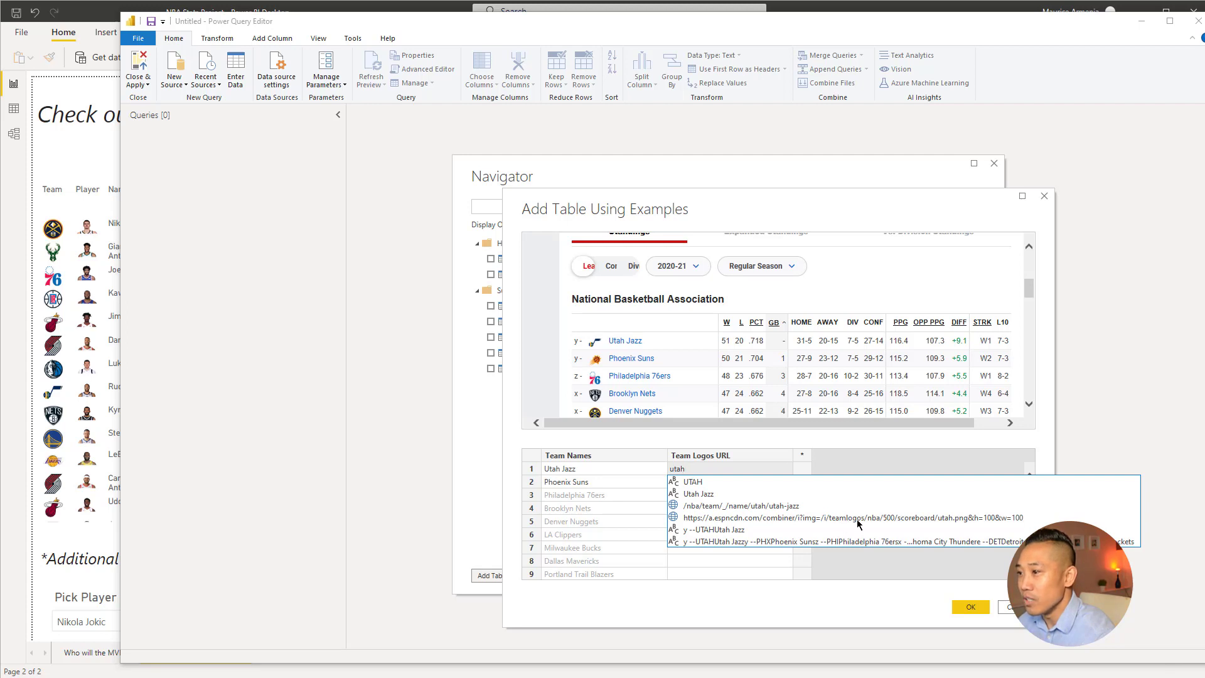
left_click(925, 515)
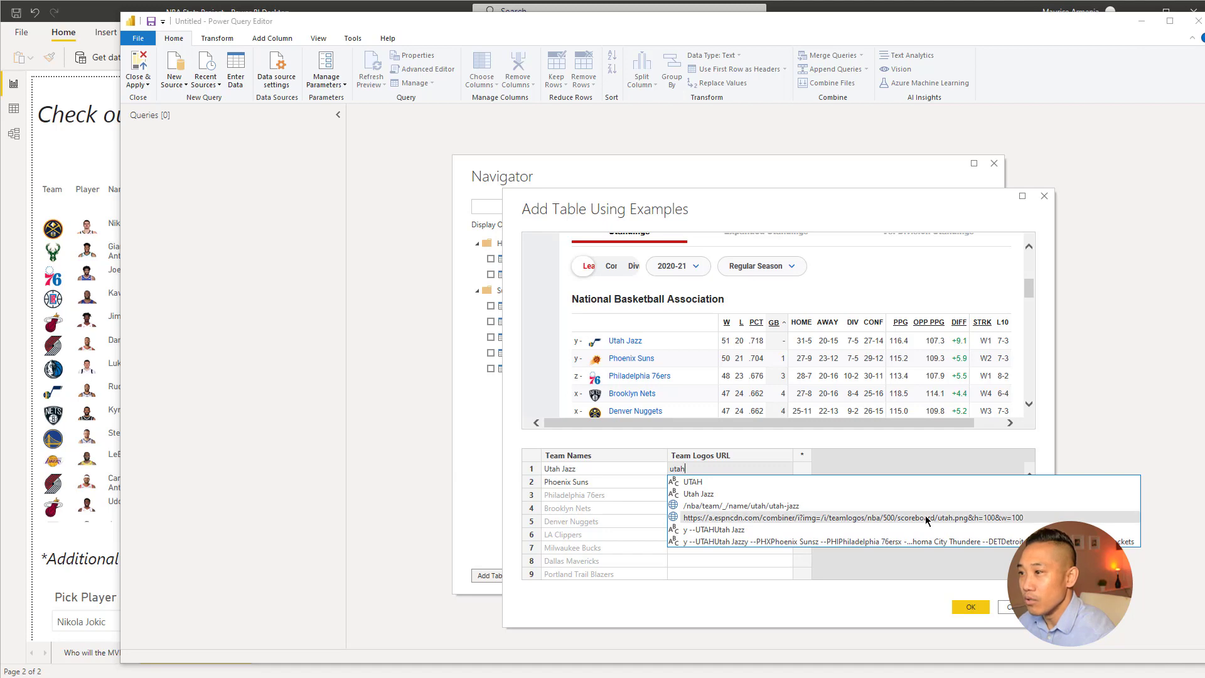
left_click(758, 481)
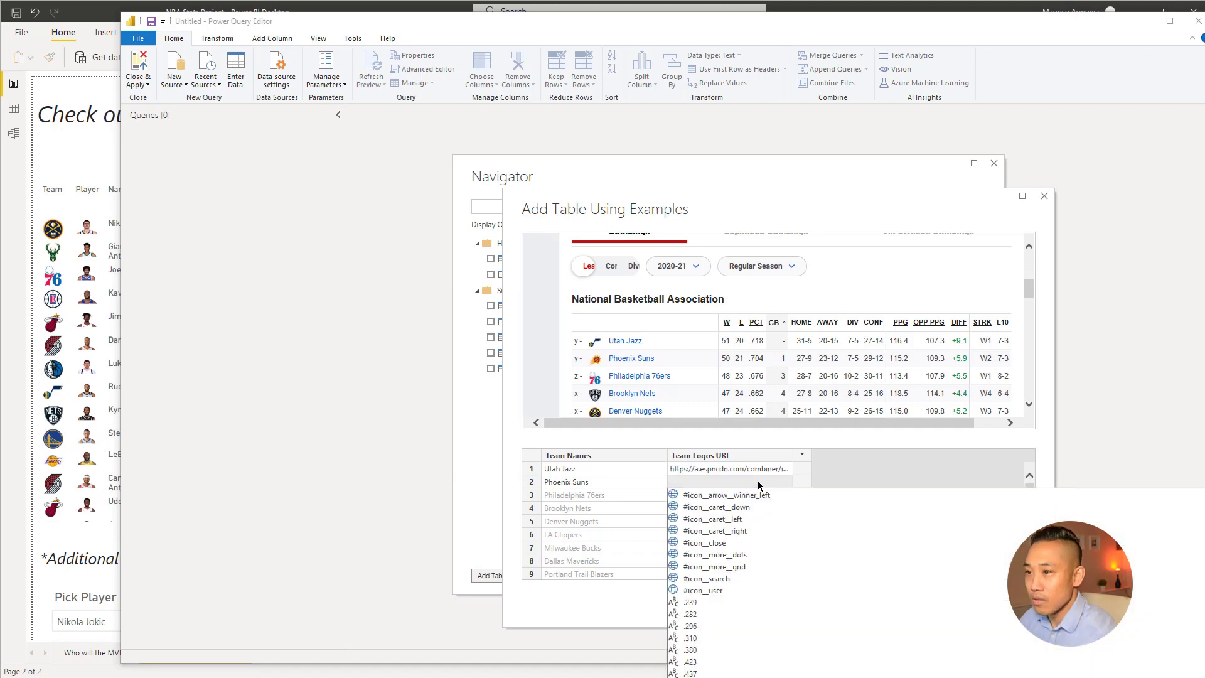
type("phx")
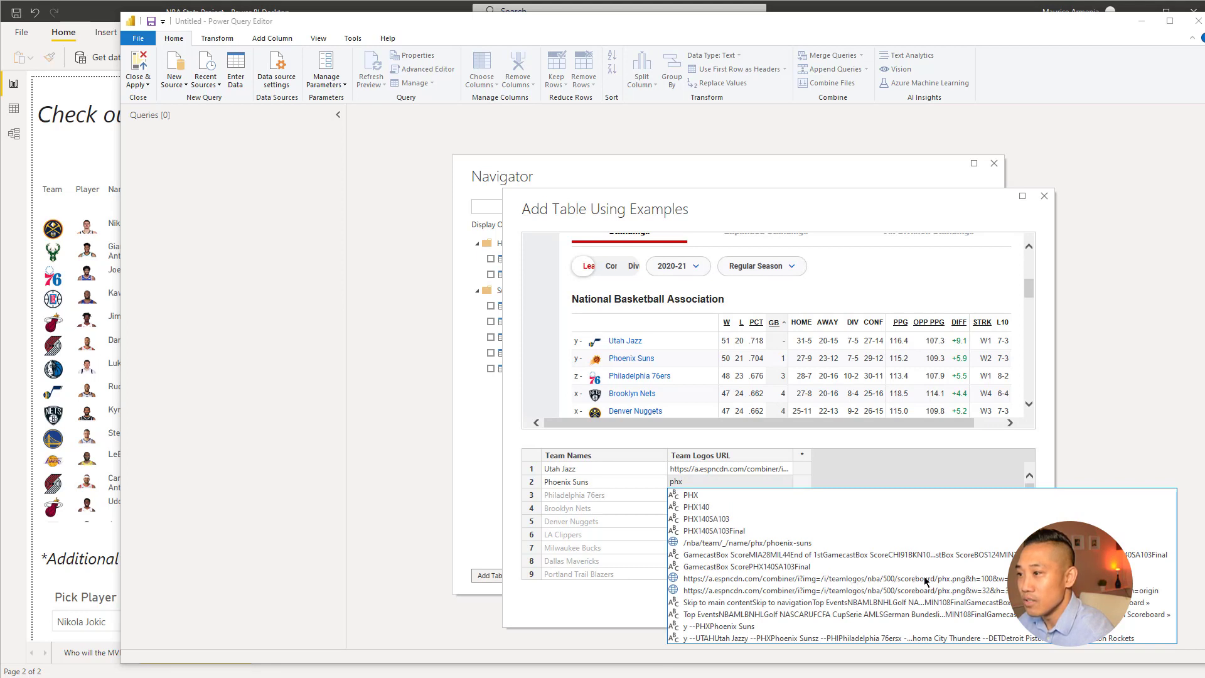
left_click(925, 581)
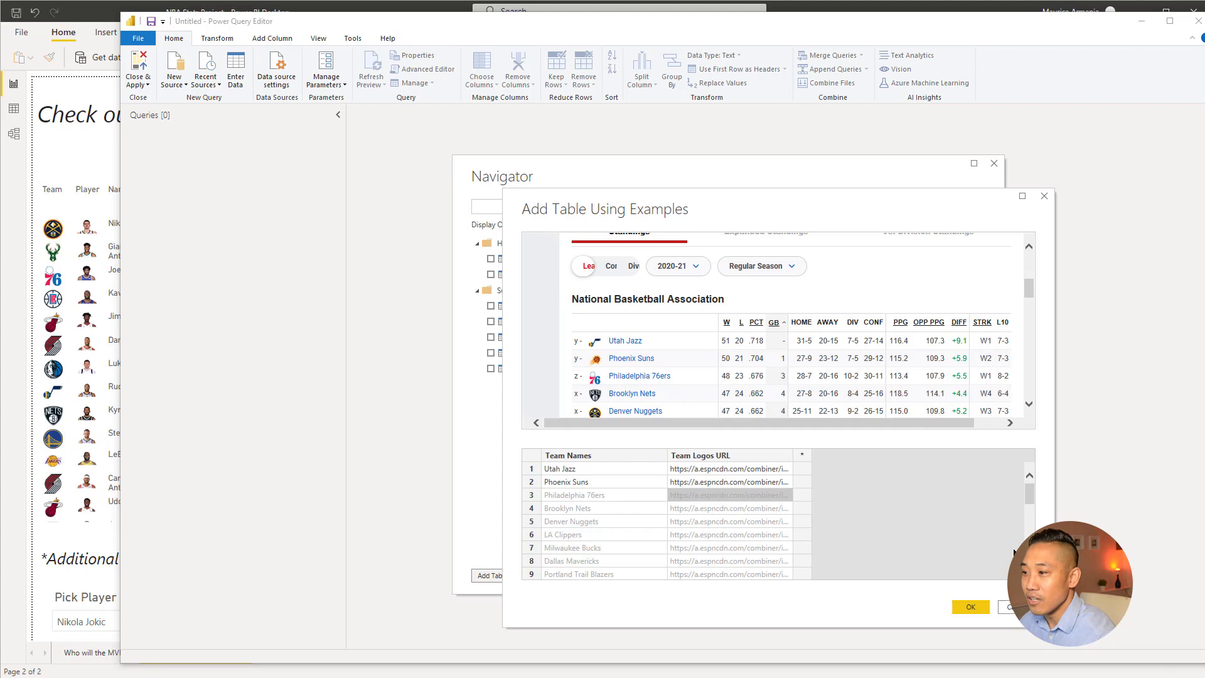
Load the example-built Table 8 into Power Query and rename the query to Team Logos.
left_click(961, 608)
left_click(917, 573)
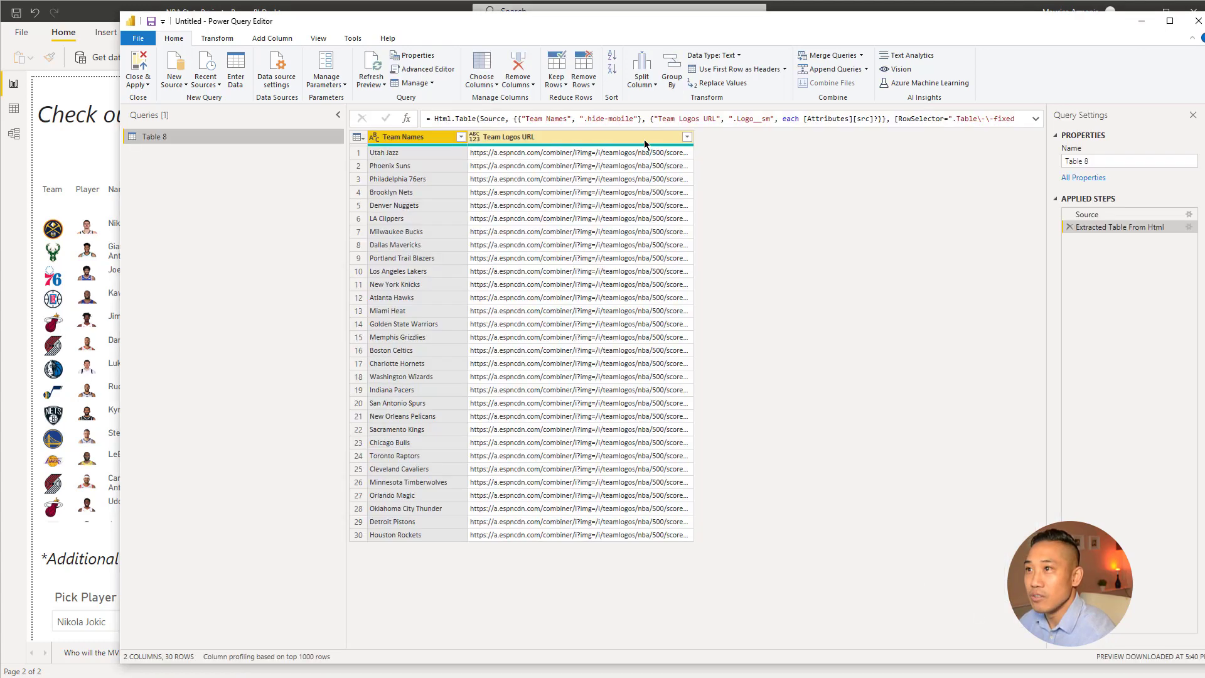
left_click(645, 140)
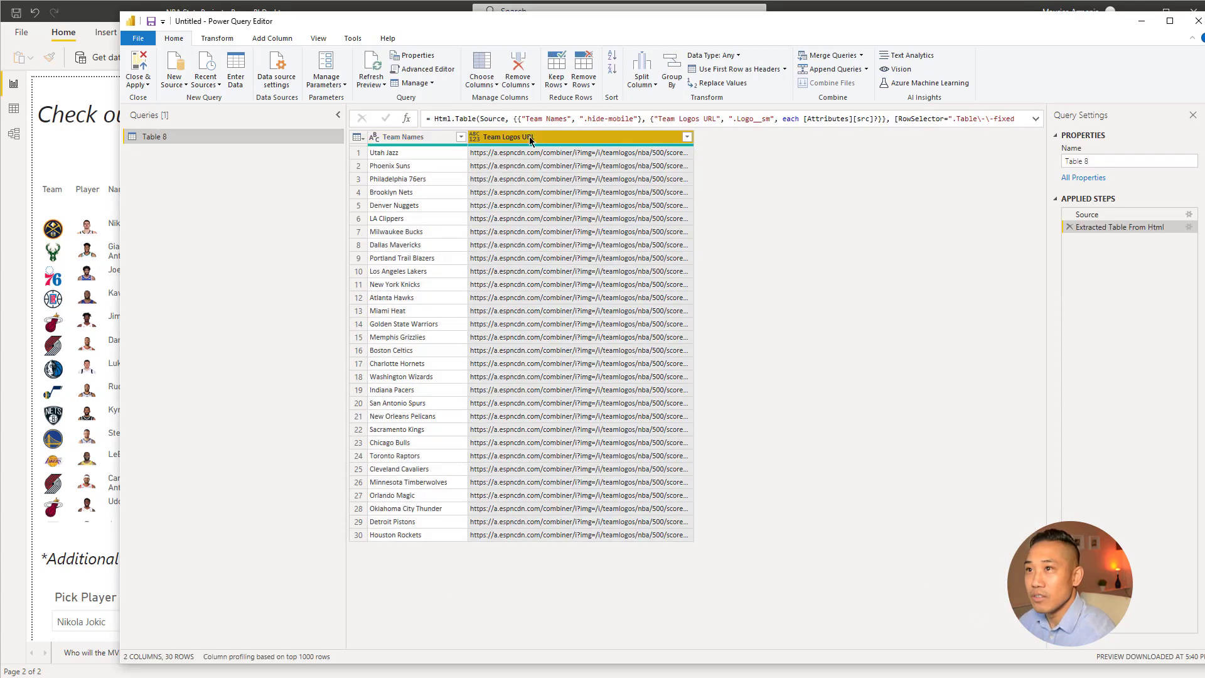
double_click(220, 137)
type("Team T")
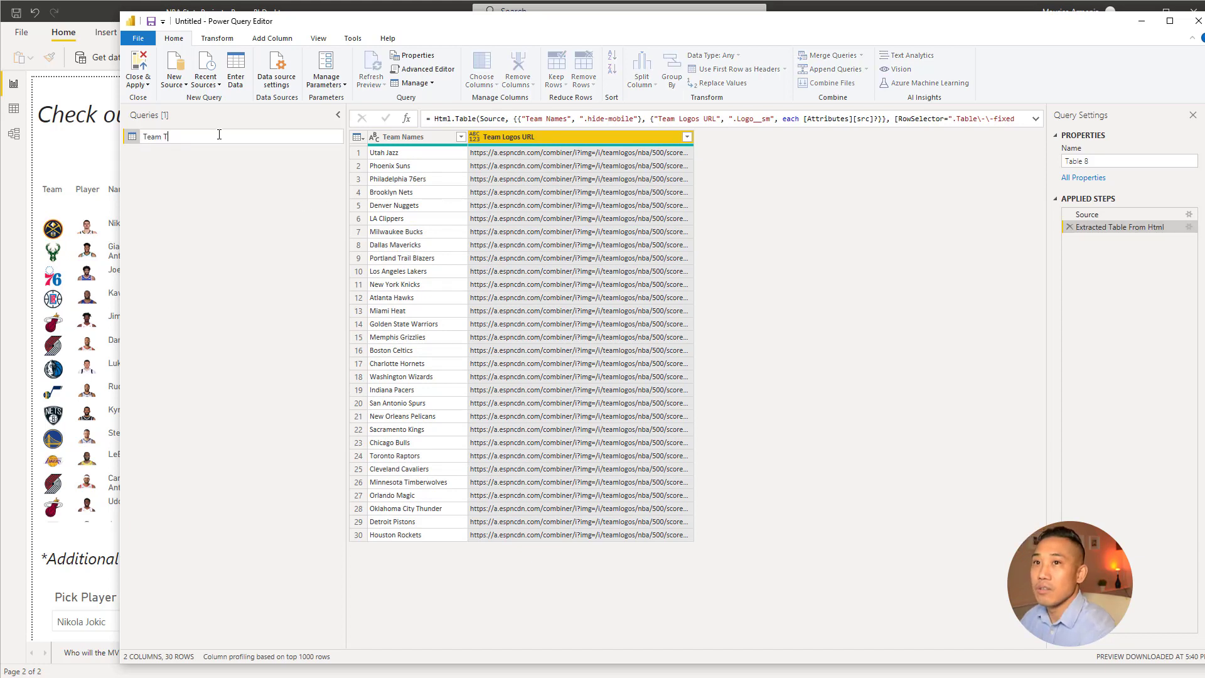
type("ogos")
key("Return")
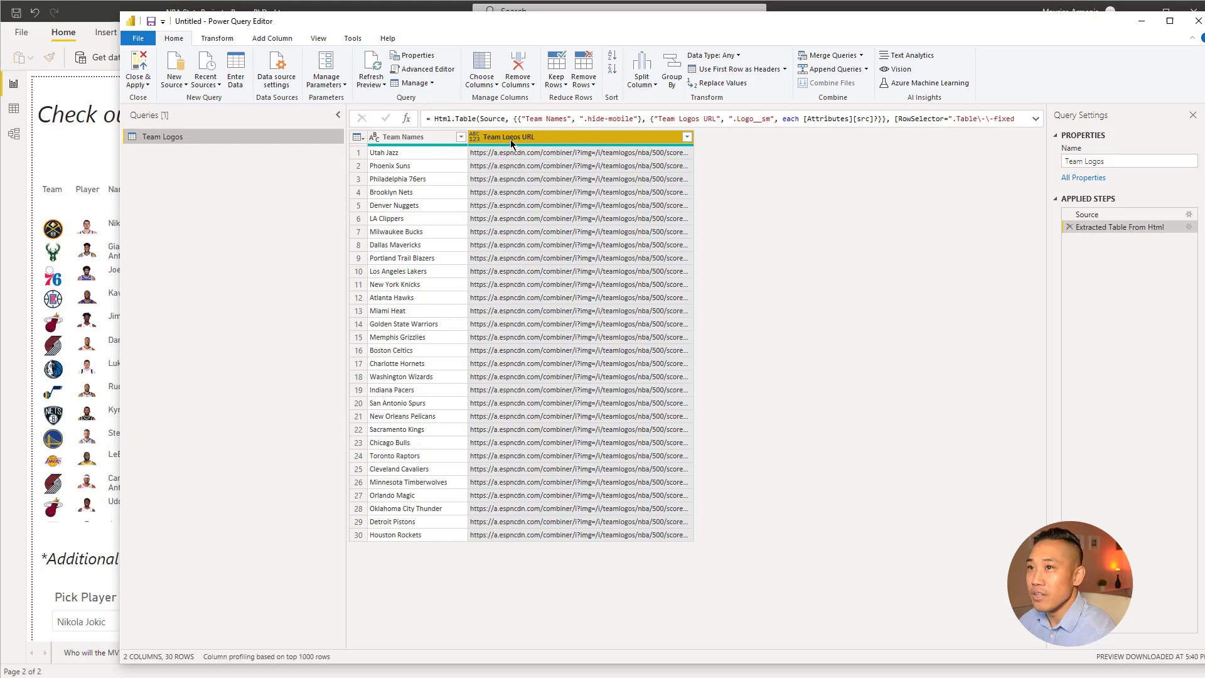
Change the Team Logos URL column's data type to Text.
right_click(634, 138)
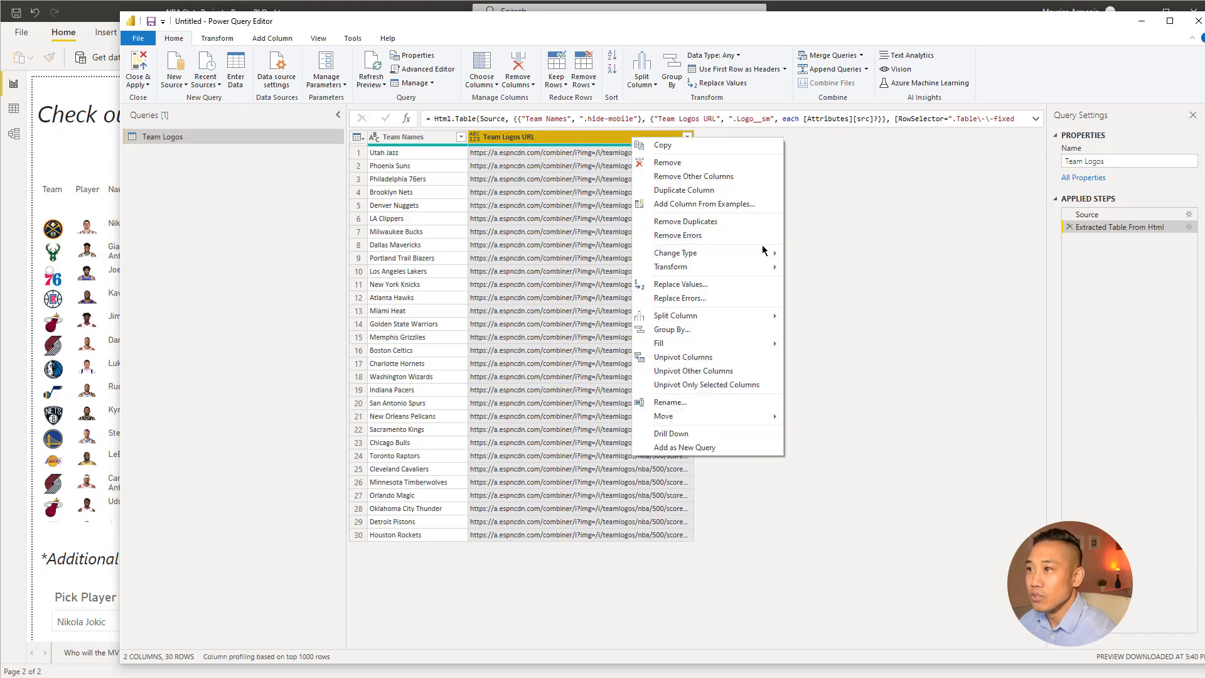
mouse_move(771, 253)
left_click(849, 383)
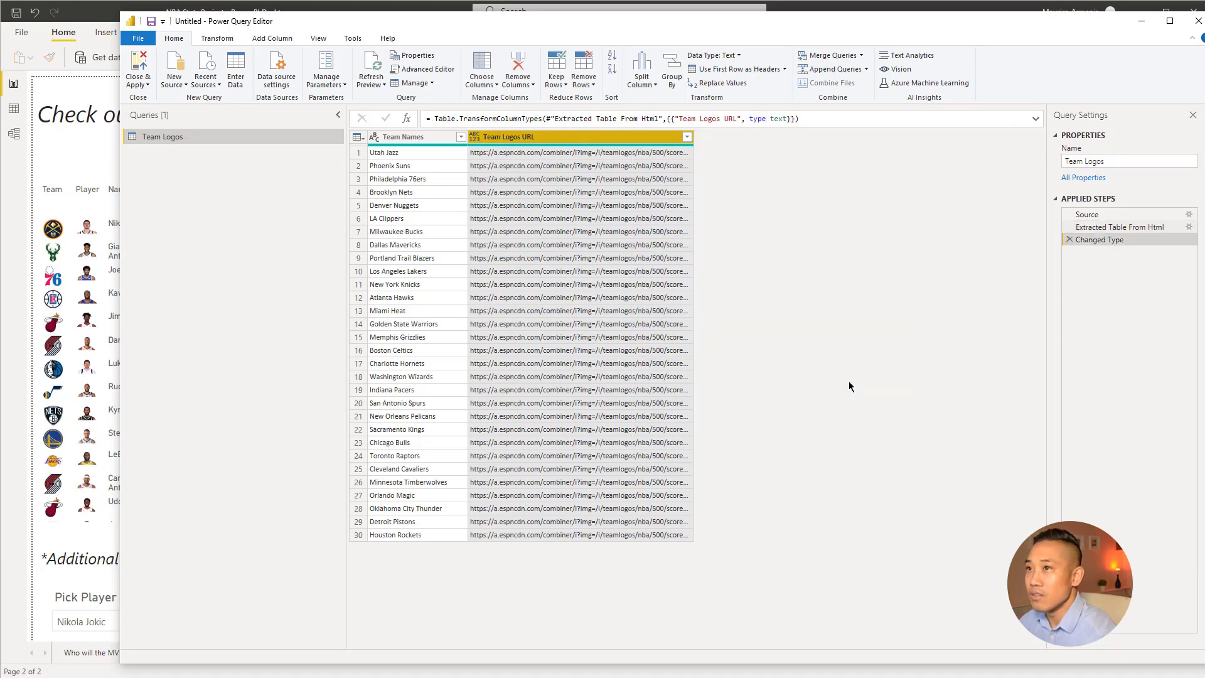
left_click(139, 83)
Close & Apply, then build an enlarged table visual of Team Names and Team Logos URL.
left_click(152, 99)
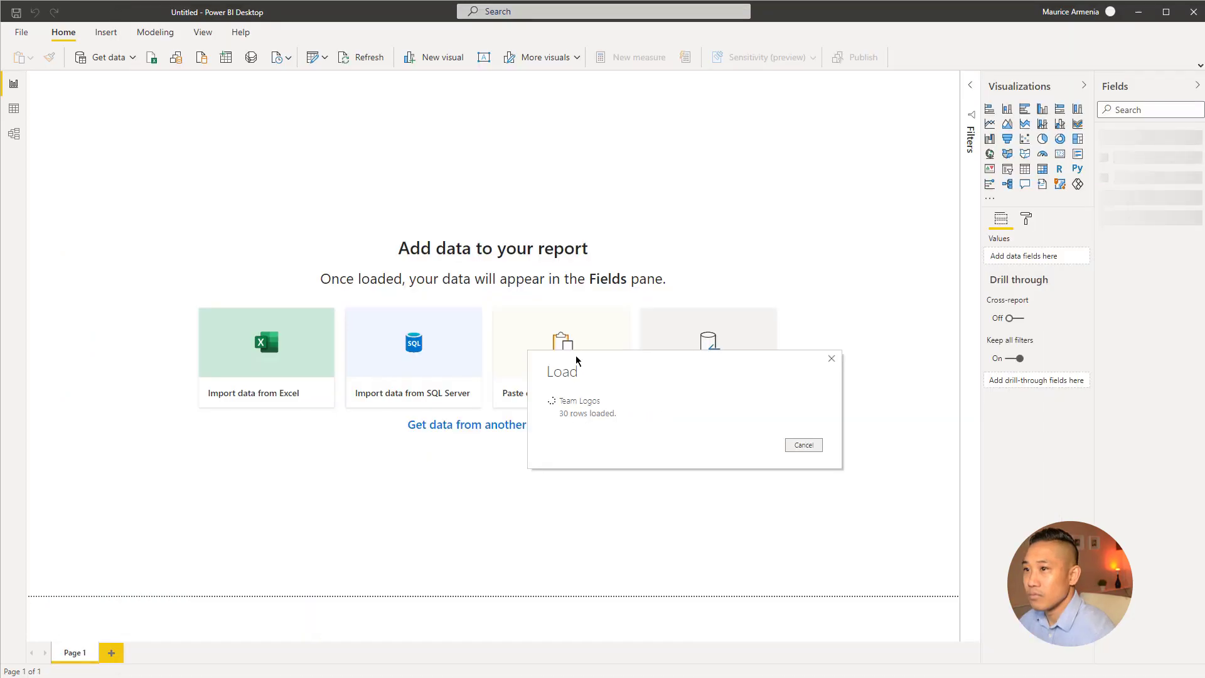
left_click(1103, 136)
left_click(1161, 166)
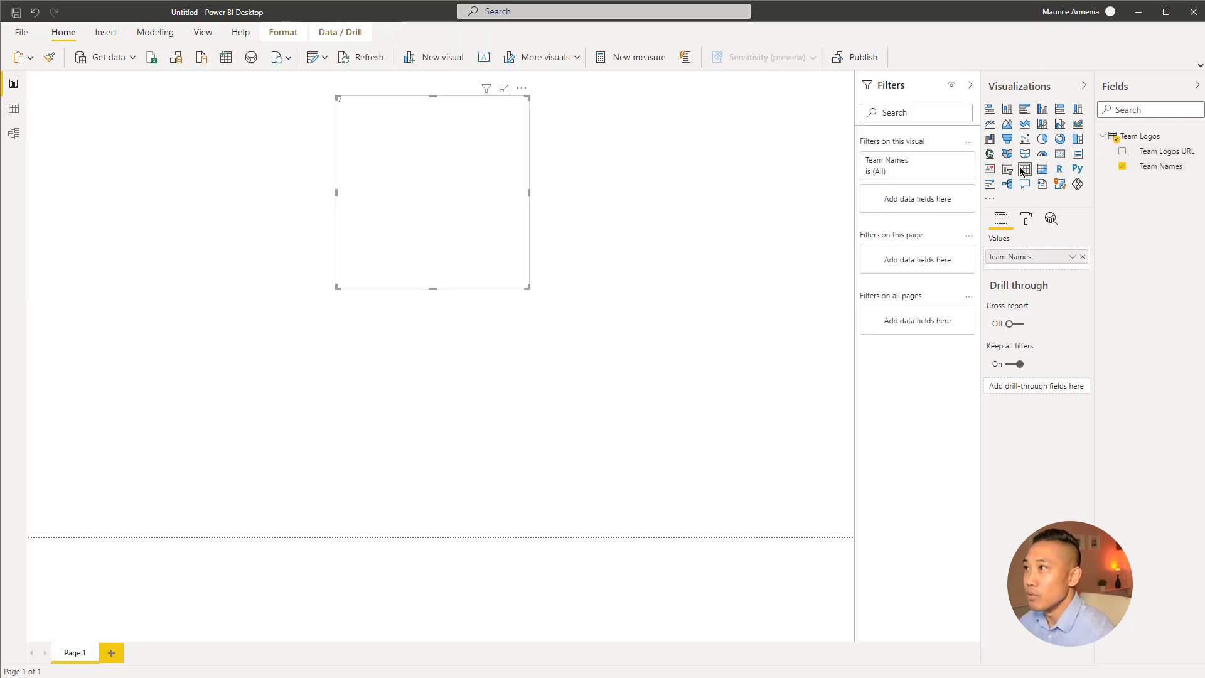
left_click_drag(1162, 151, 530, 202)
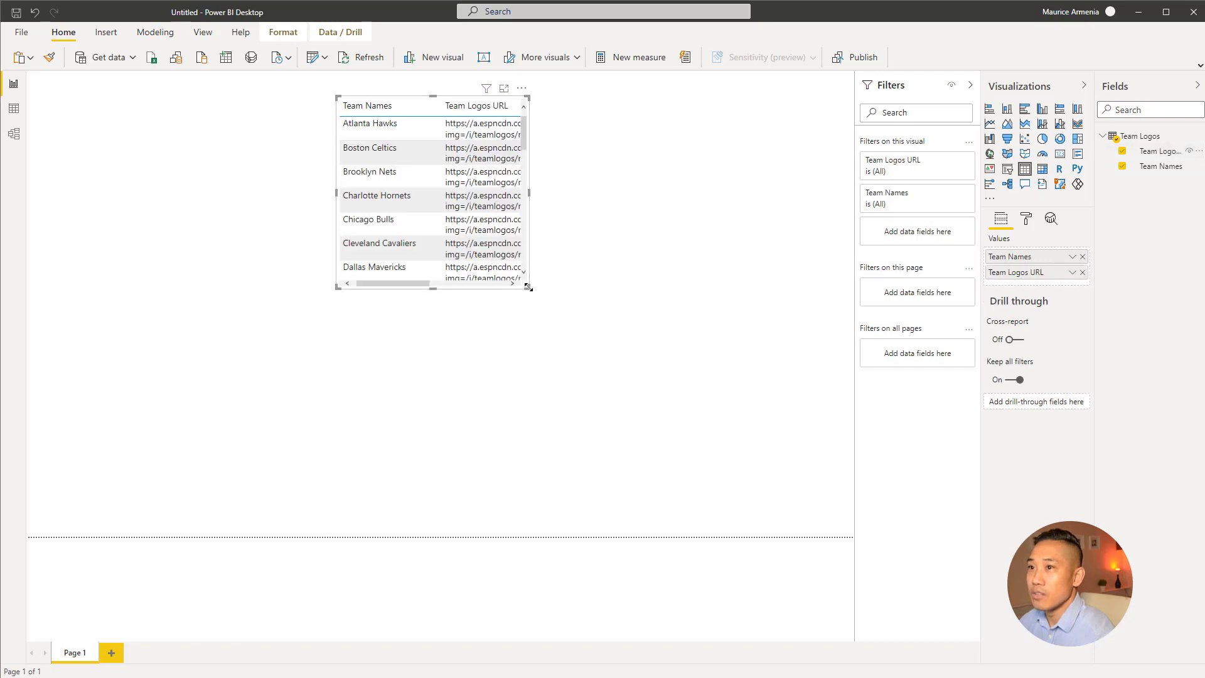
left_click_drag(528, 287, 791, 503)
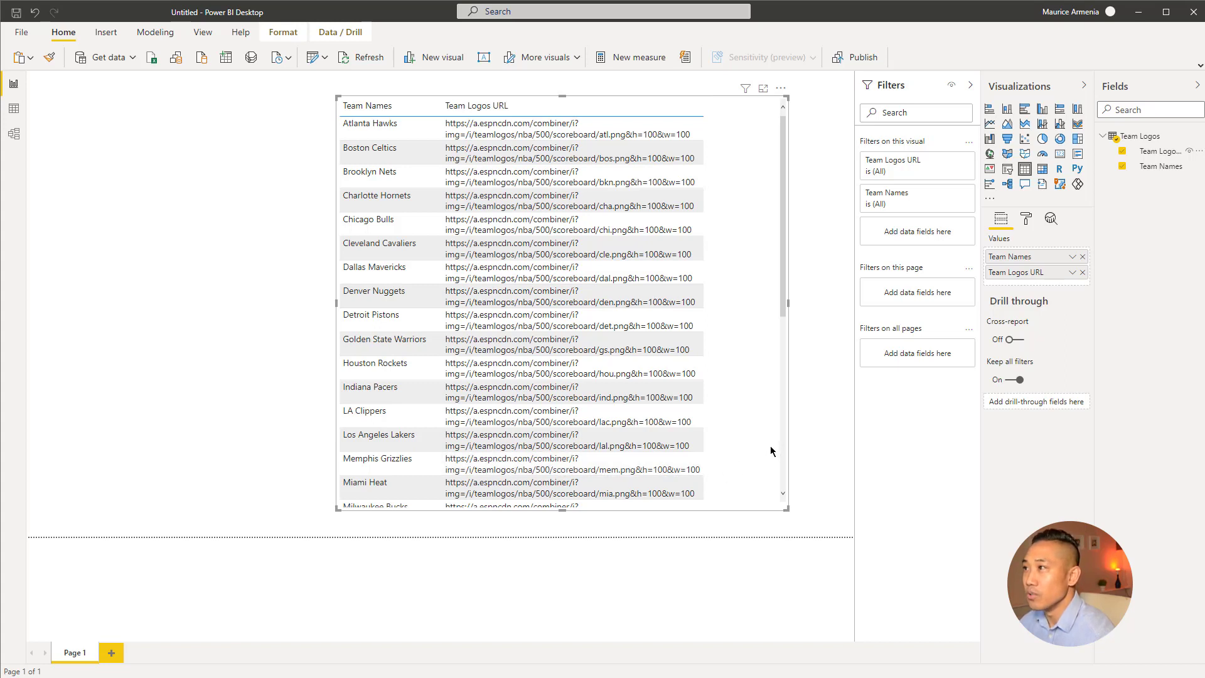
Set the Team Logos URL field's data category to Image URL so the table displays logos.
left_click(1157, 157)
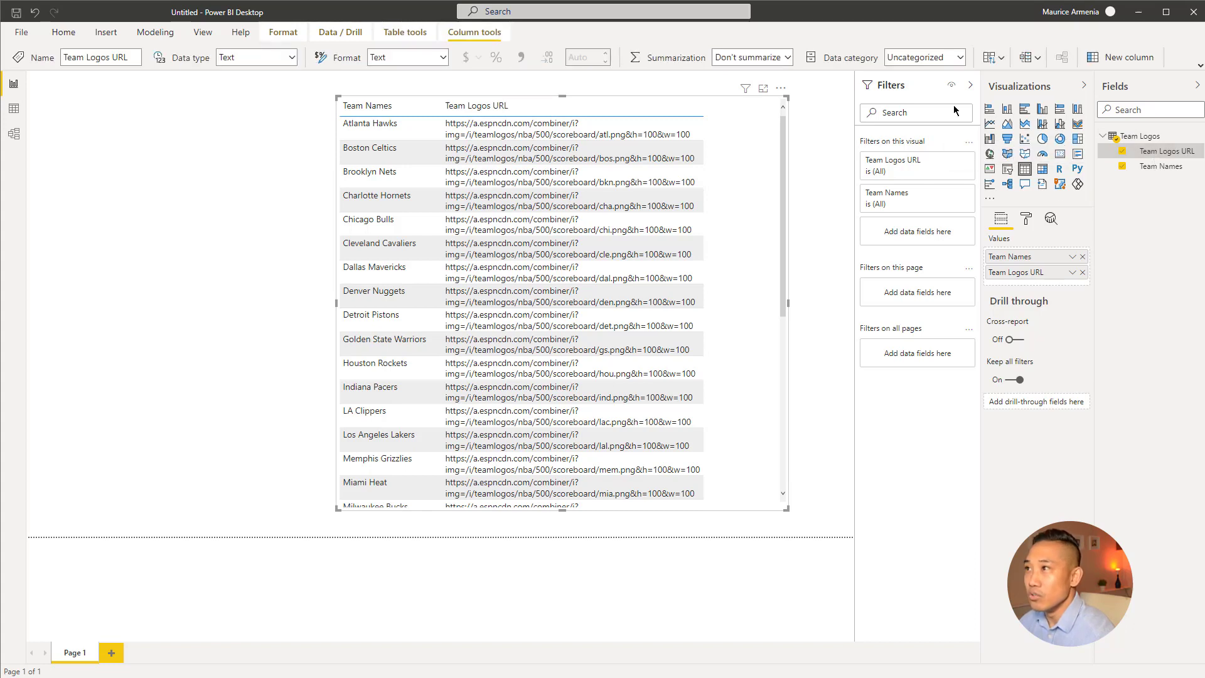
left_click(960, 57)
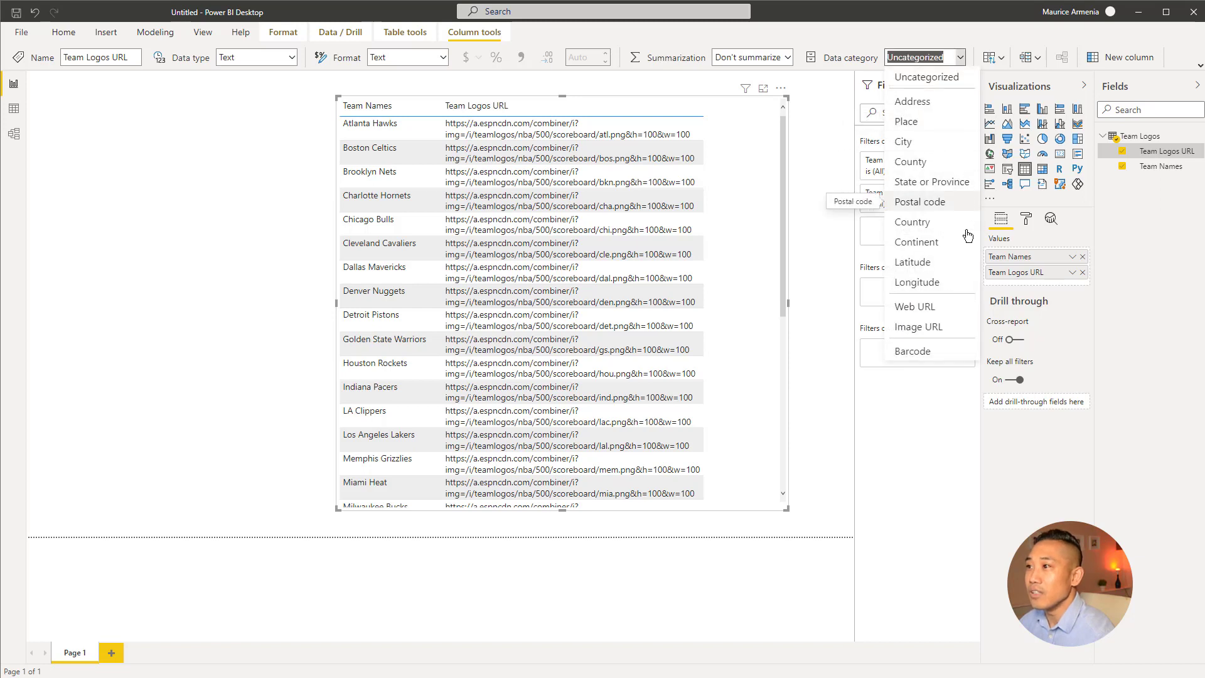
left_click(929, 329)
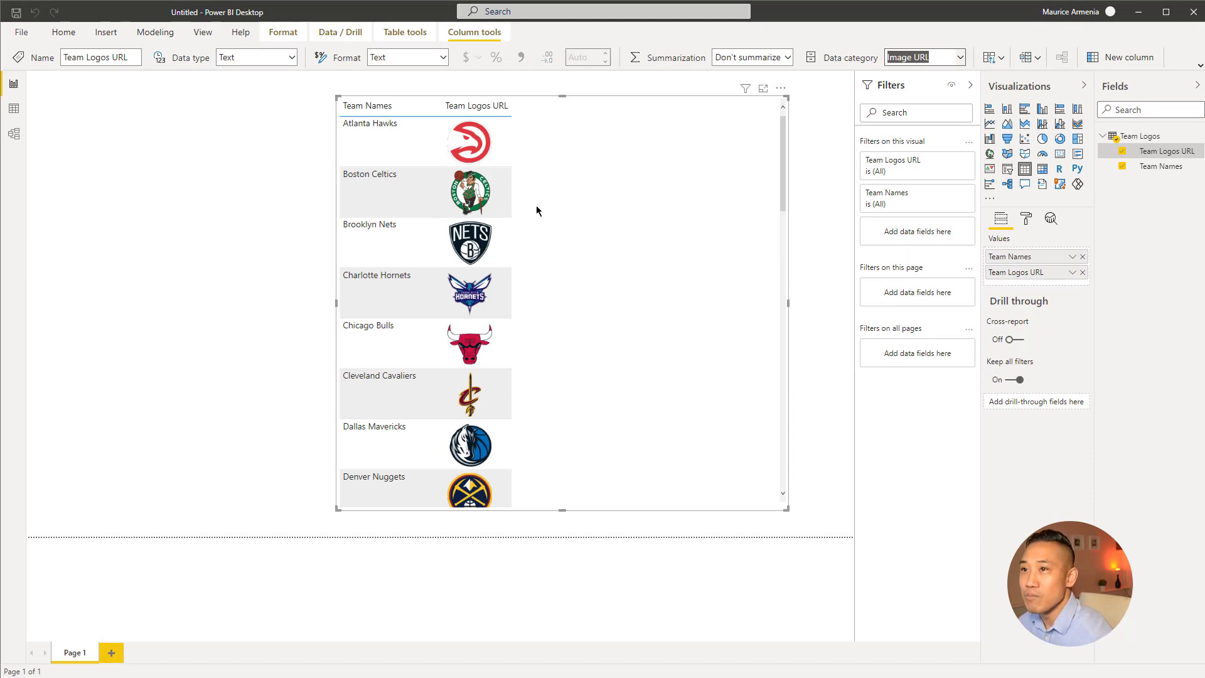
scroll(604, 367, "down", 10)
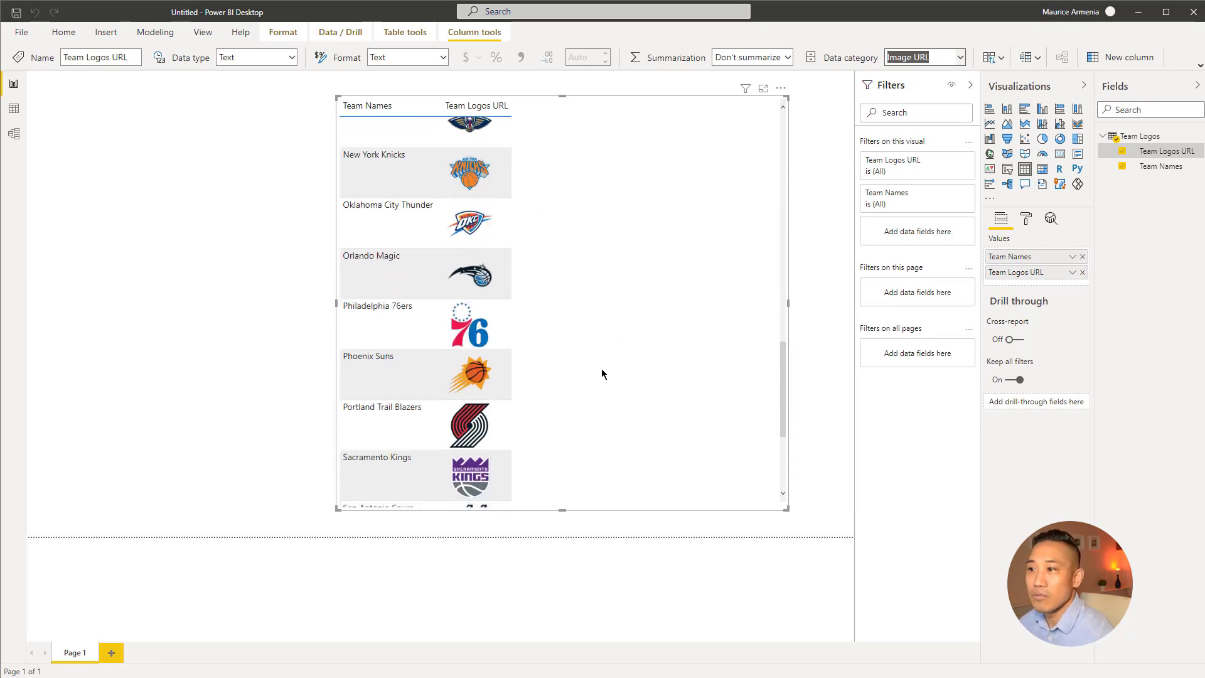
scroll(602, 368, "down", 5)
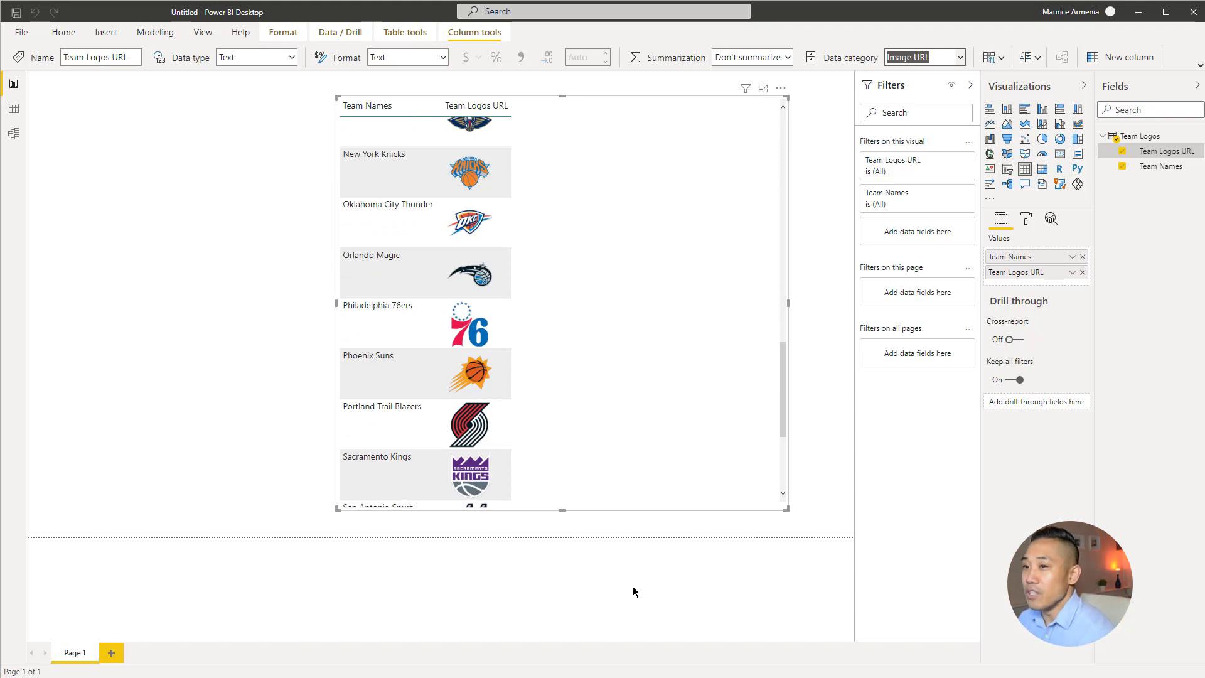